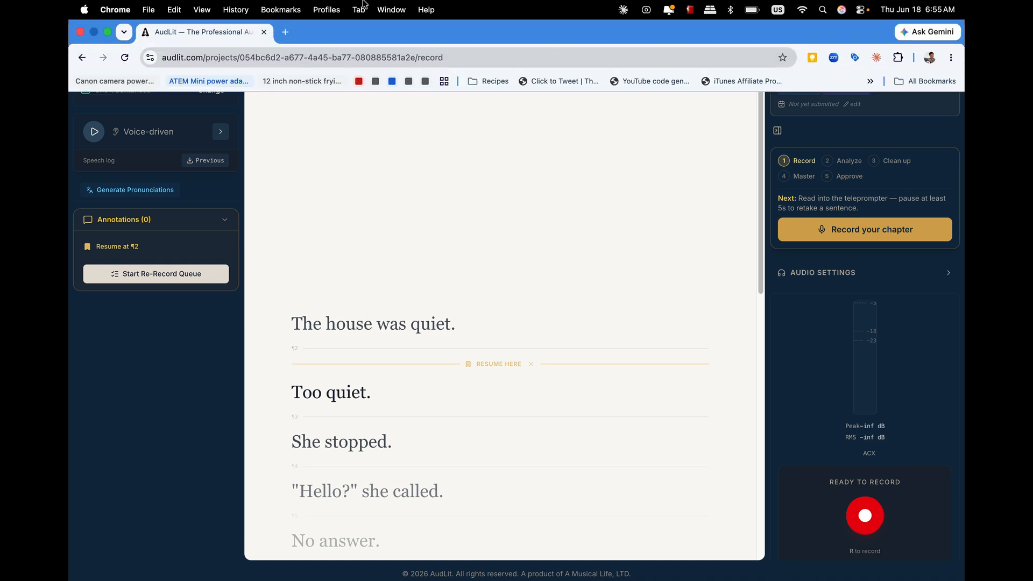
- Record the chapter by reading the teleprompter text, then stop the recording
click(898, 230)
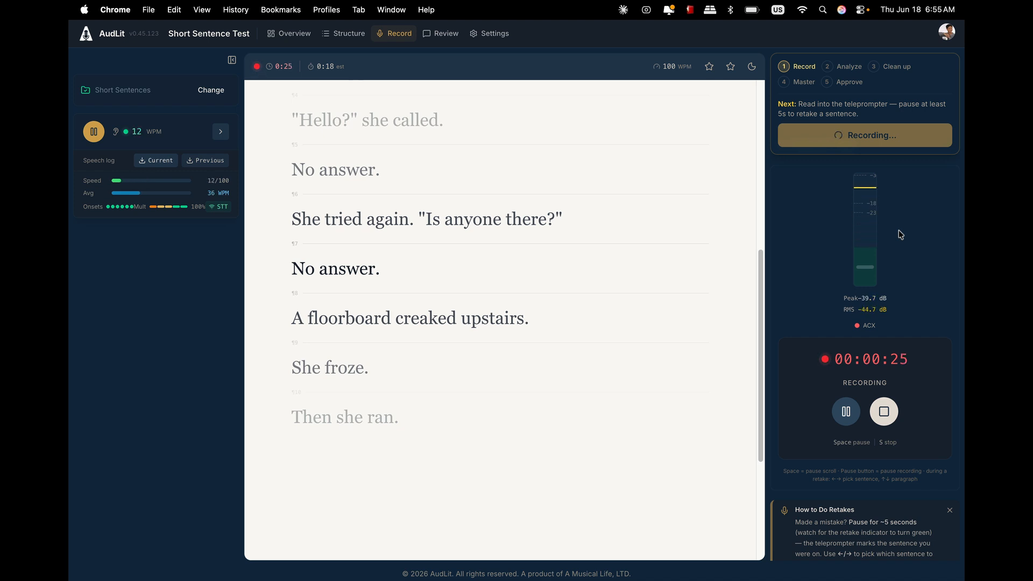
click(883, 411)
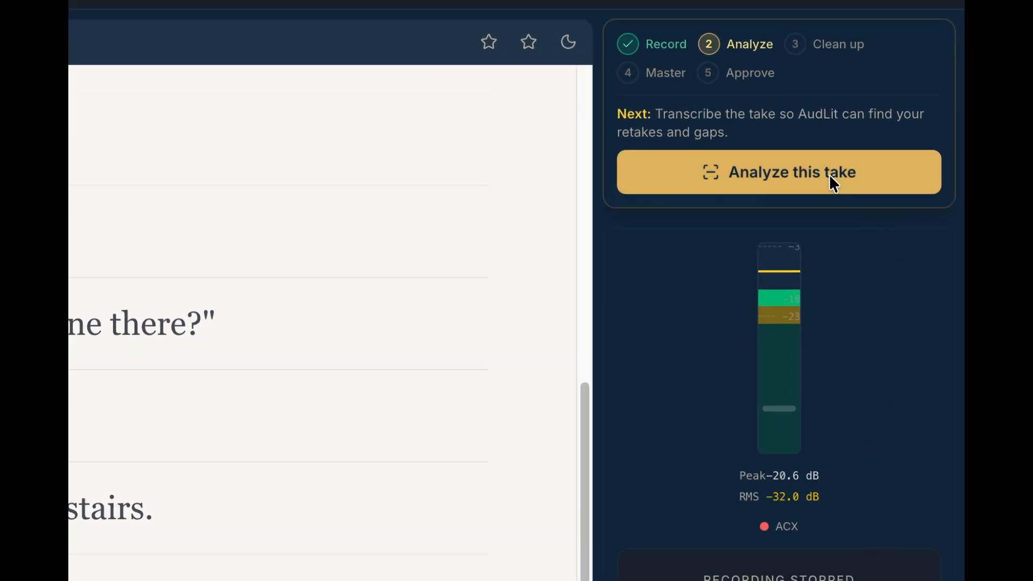
- Analyze the recorded take, then run the automatic clean-up to remove retakes and false starts
click(833, 183)
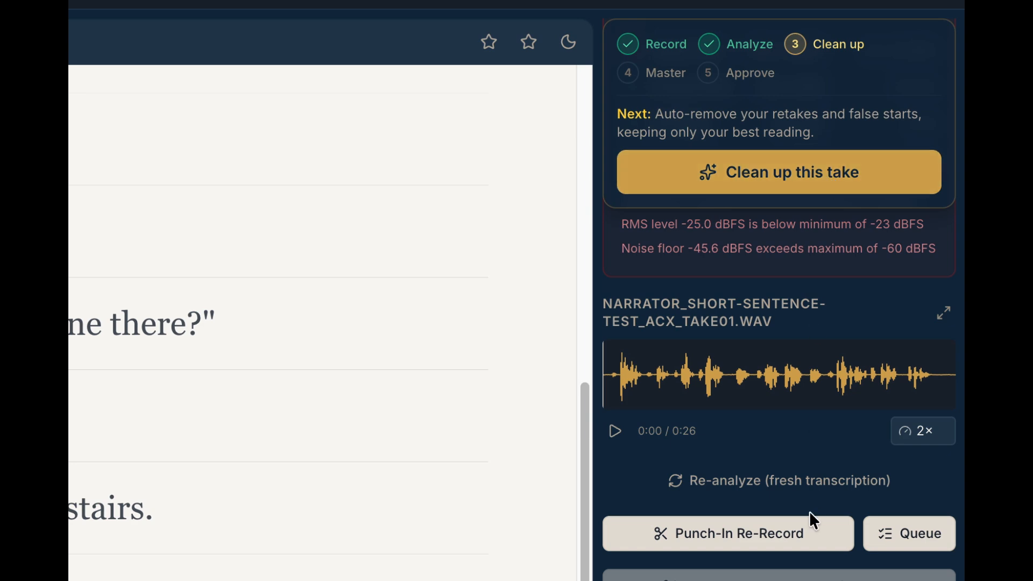
click(812, 167)
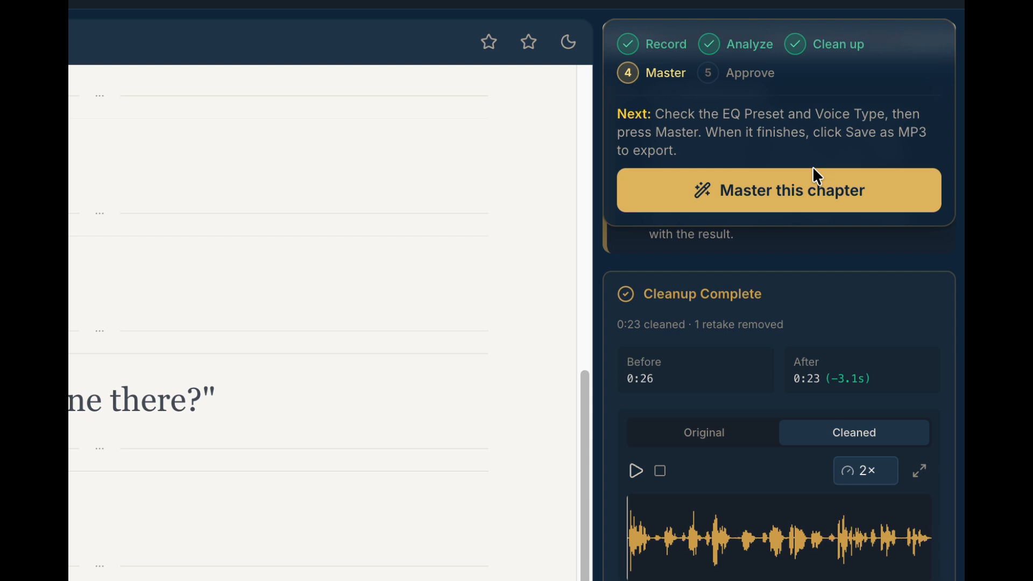
- Set the cleaned take's playback speed to 1×
click(879, 476)
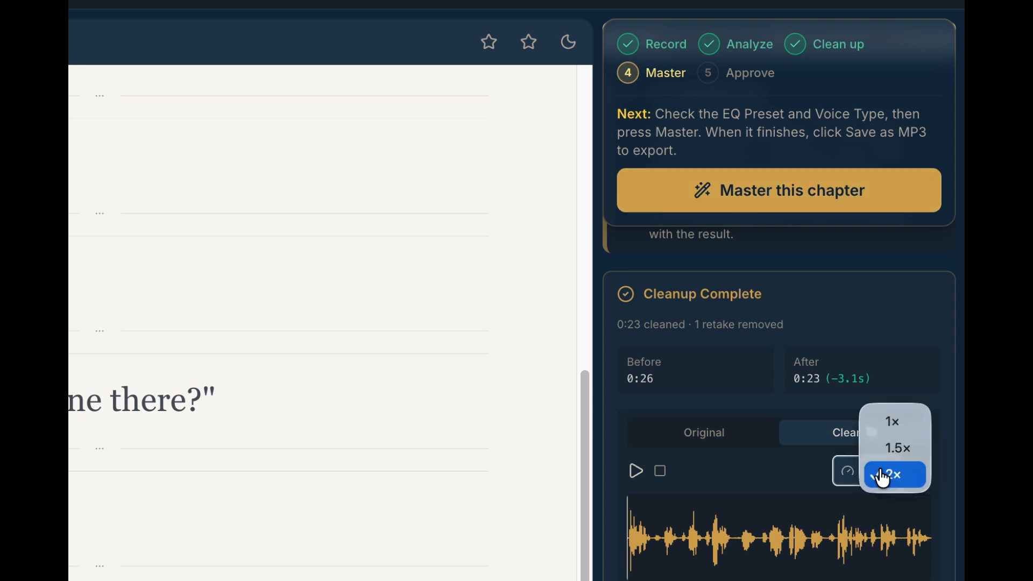
click(893, 417)
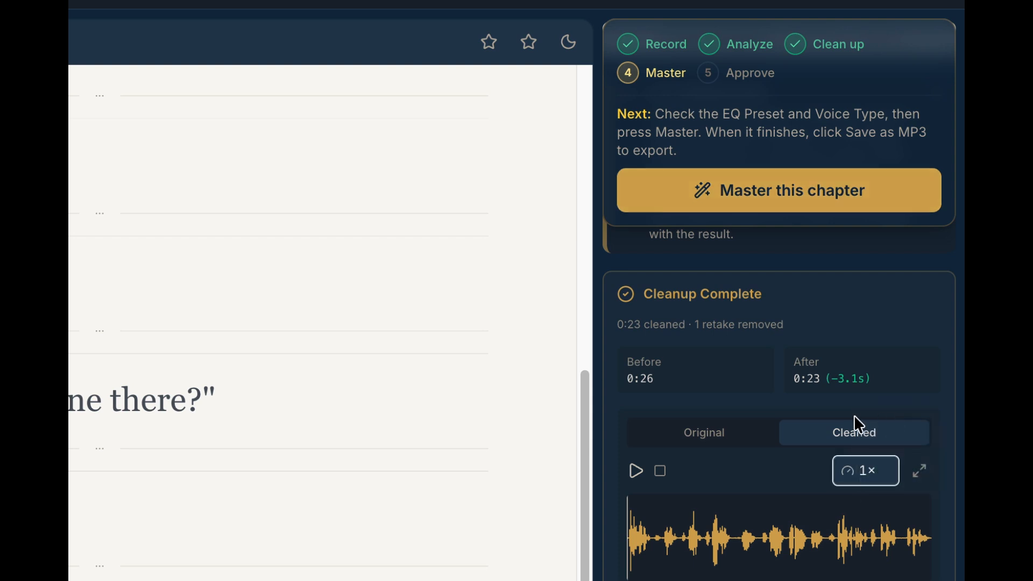
- Play the cleaned take to review it
click(636, 471)
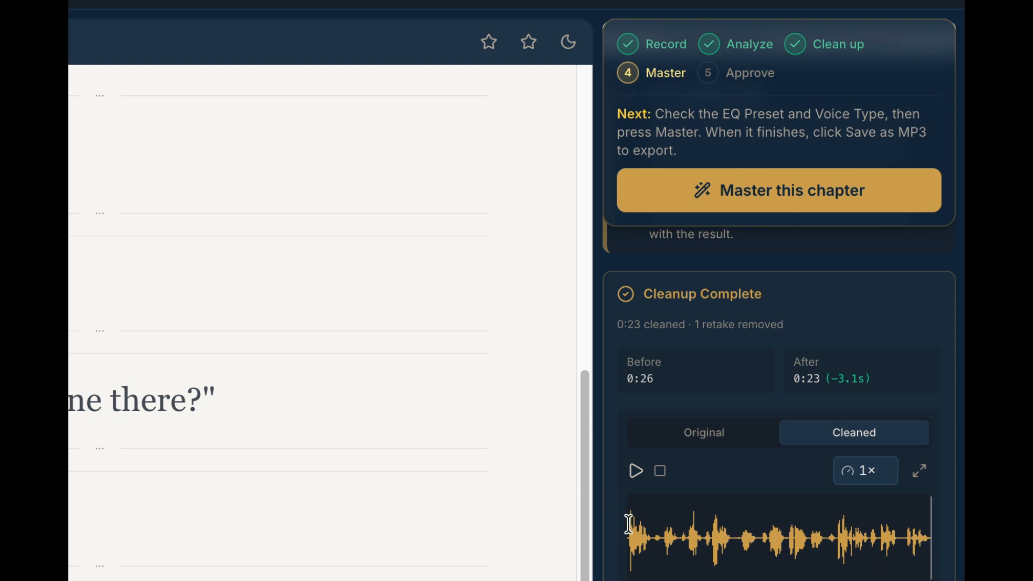
click(660, 472)
click(635, 471)
click(636, 470)
- Open the cleaned take in the full audio editor and zoom into the waveform of the opening sentence
click(918, 472)
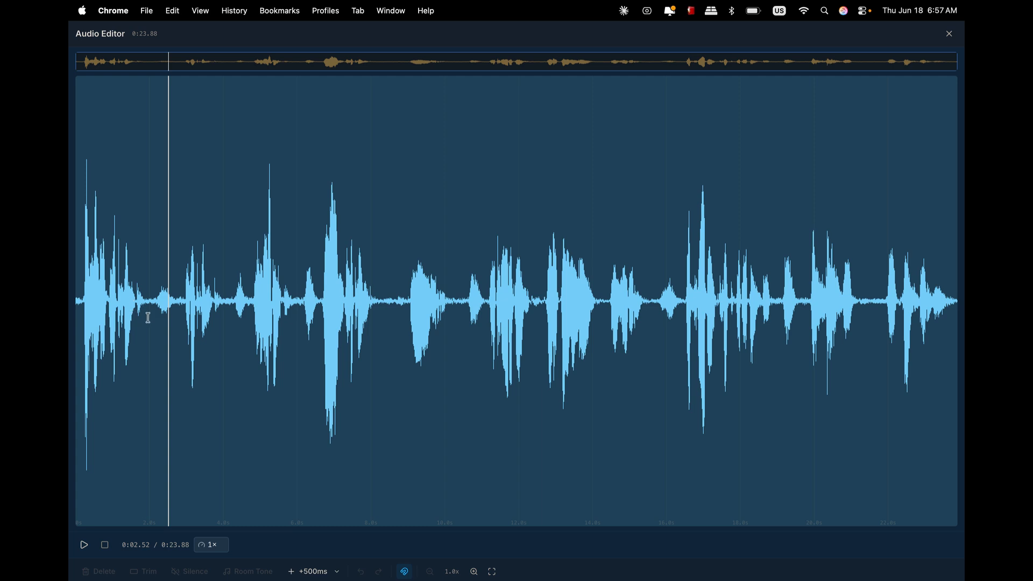
scroll(148, 317, up, 3)
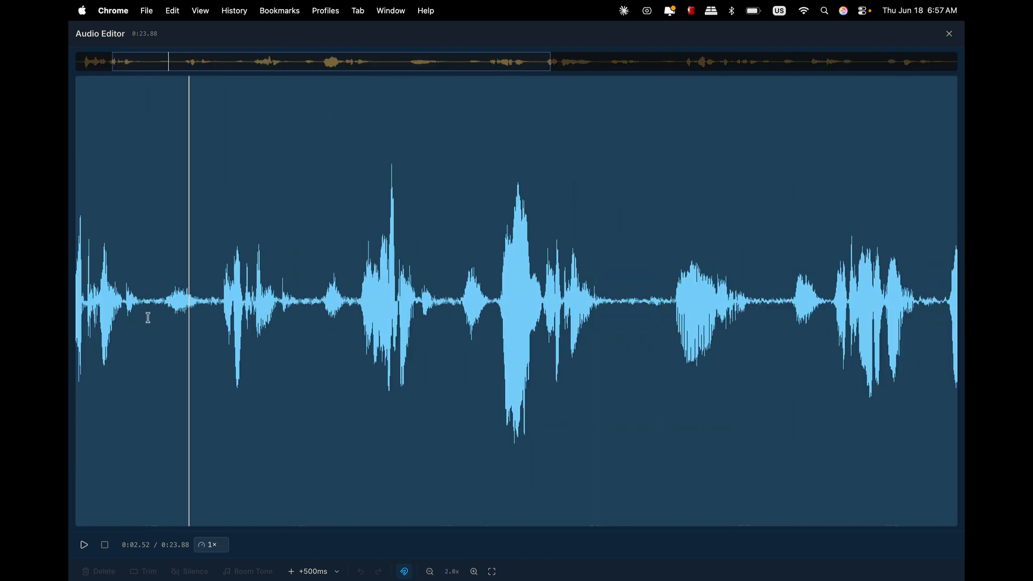
scroll(148, 318, up, 3)
scroll(148, 317, down, 5)
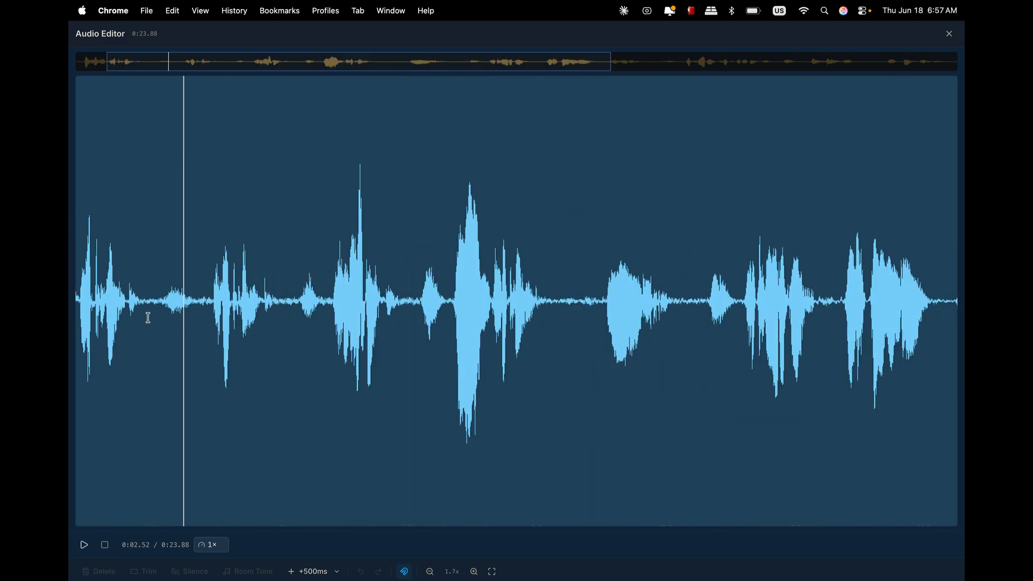
scroll(148, 317, up, 5)
scroll(290, 323, left, 15)
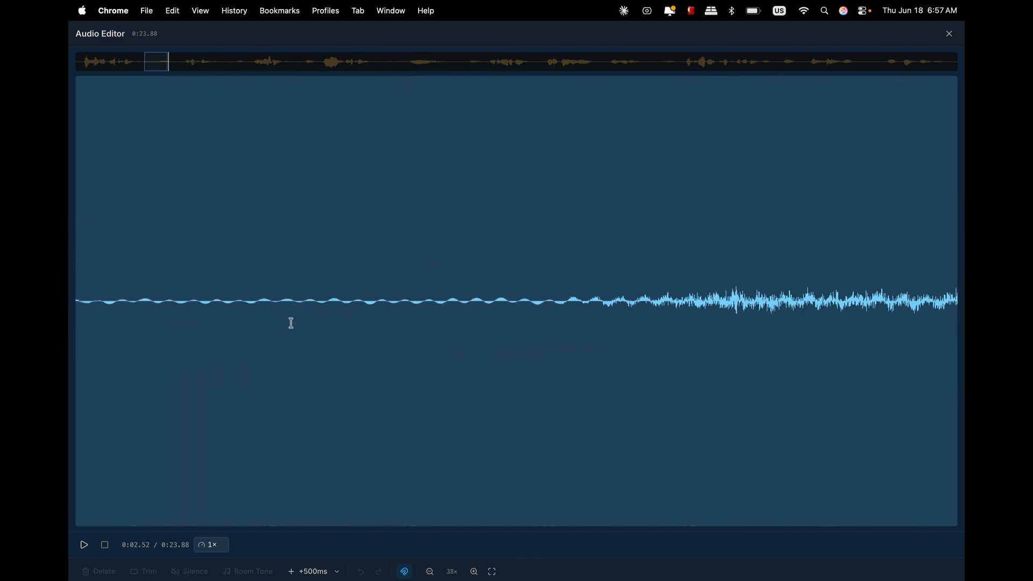
scroll(291, 323, up, 2)
scroll(292, 321, up, 1)
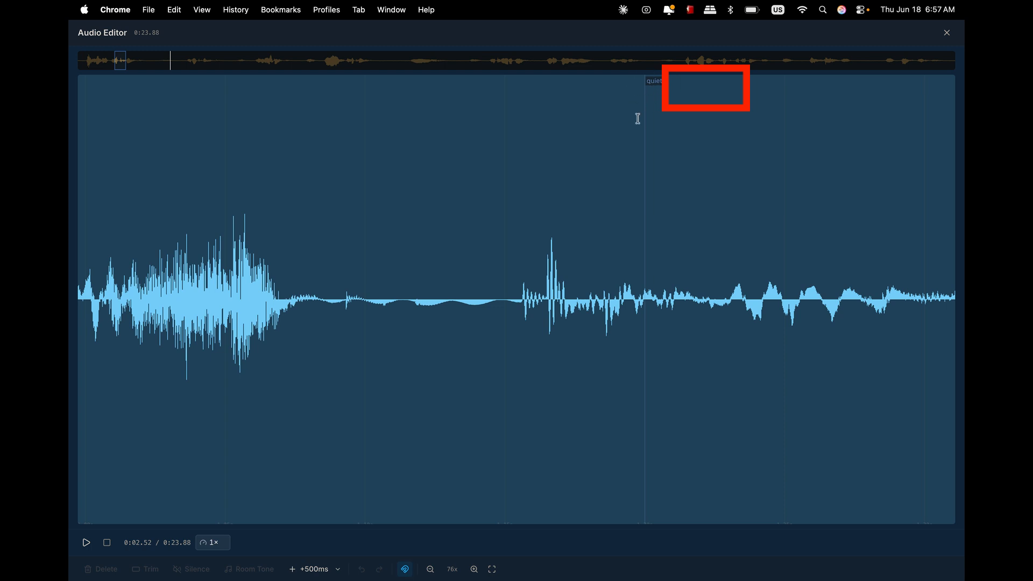
scroll(637, 119, left, 10)
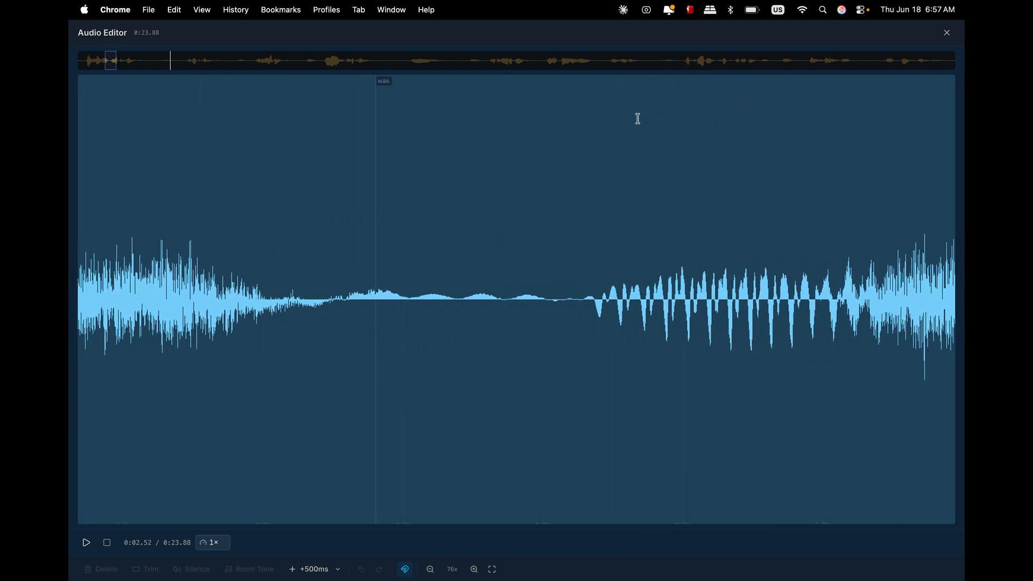
scroll(638, 118, right, 10)
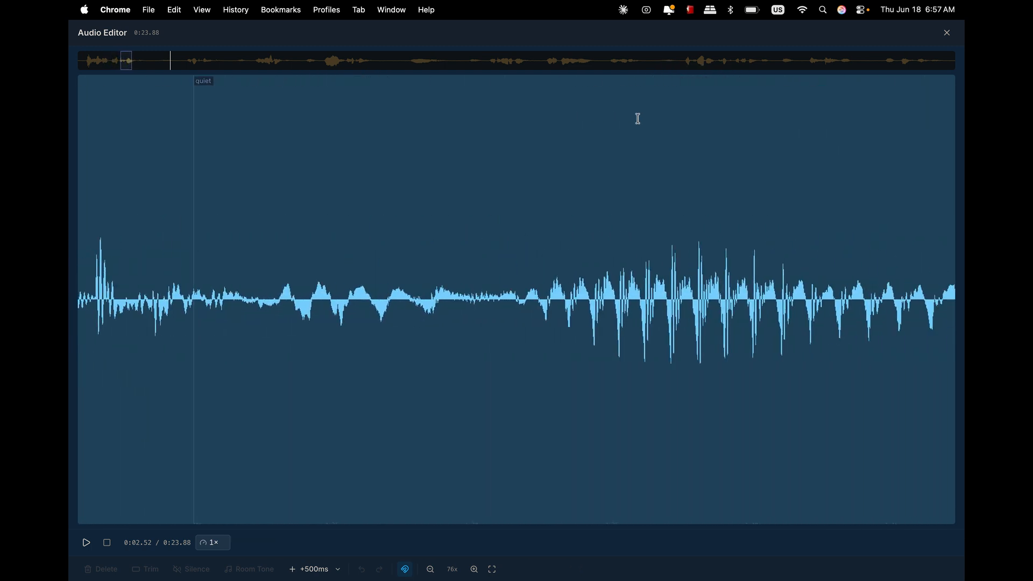
scroll(638, 118, down, 10)
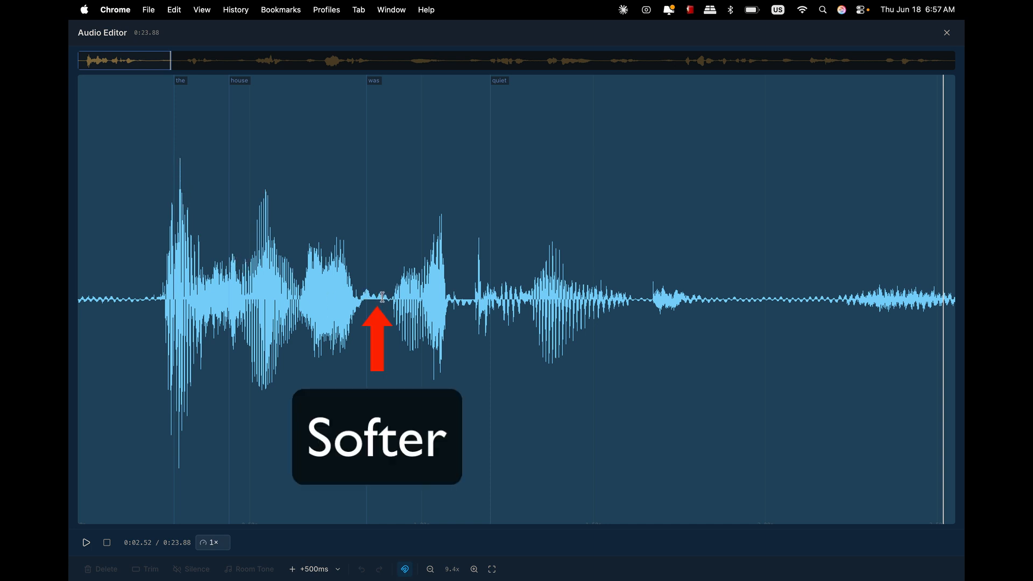
- Play back the opening lines to review the gap between the words "quiet" and "too"
click(154, 272)
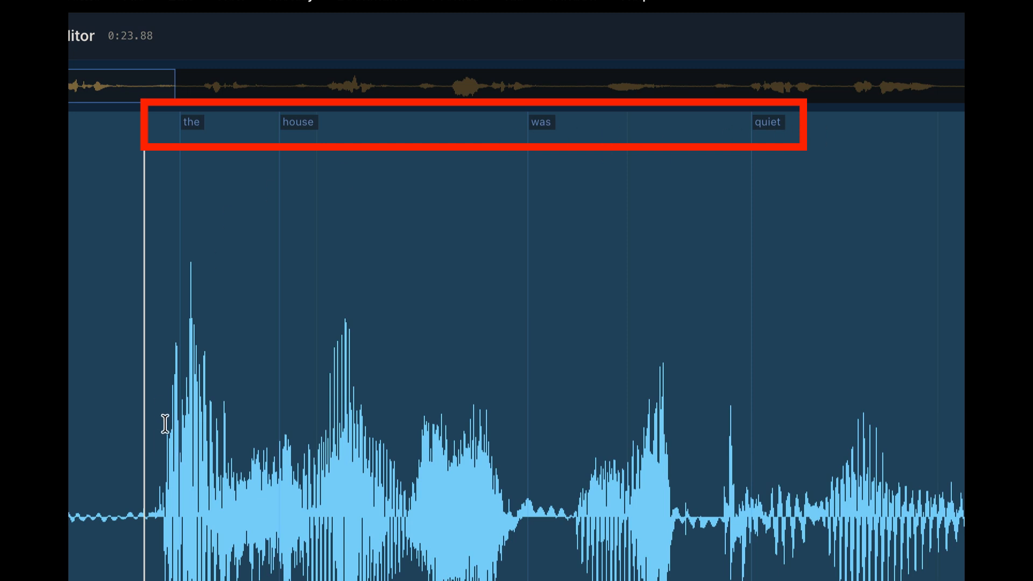
key(space)
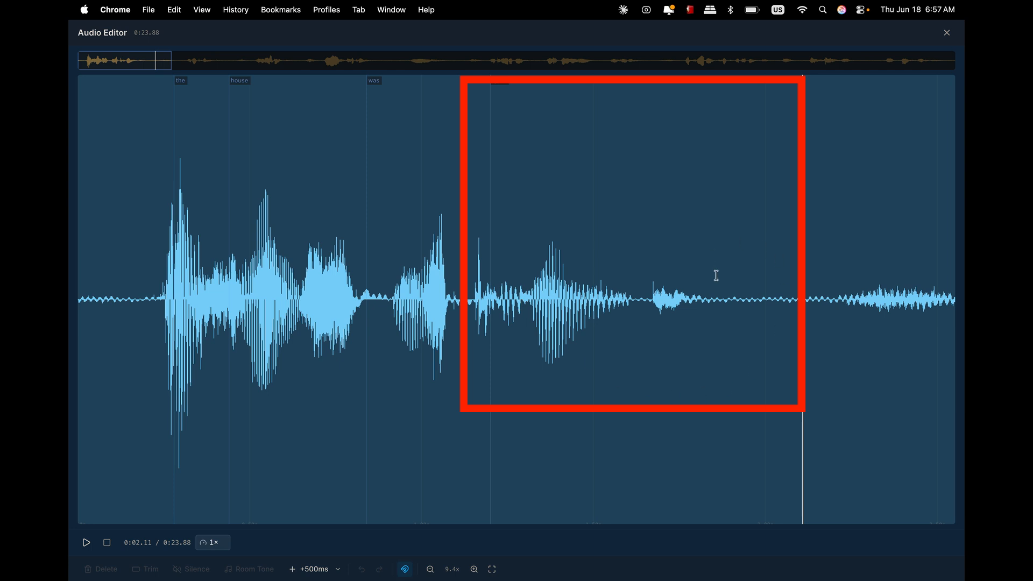
scroll(716, 276, right, 6)
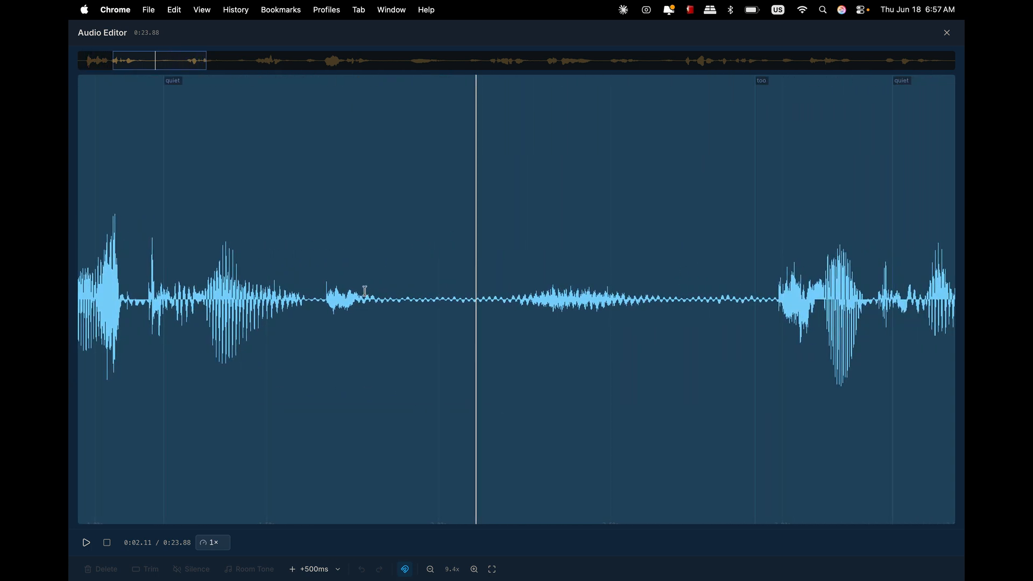
click(291, 277)
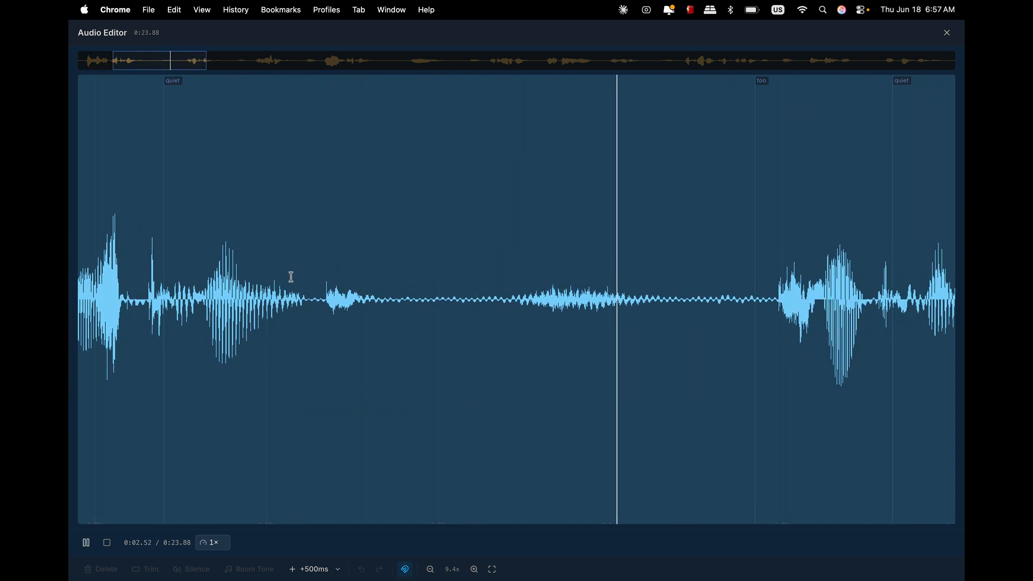
click(751, 271)
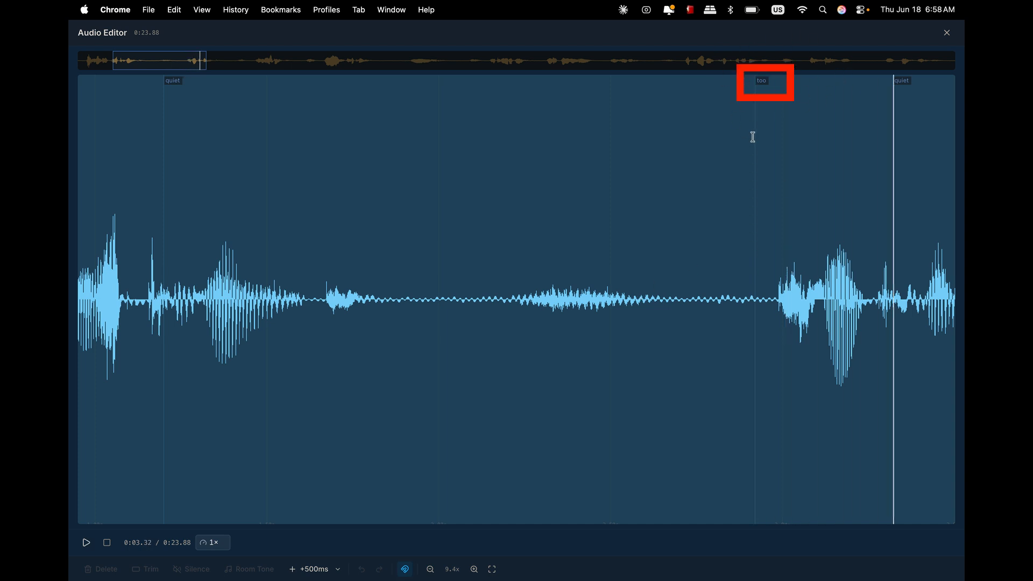
click(313, 288)
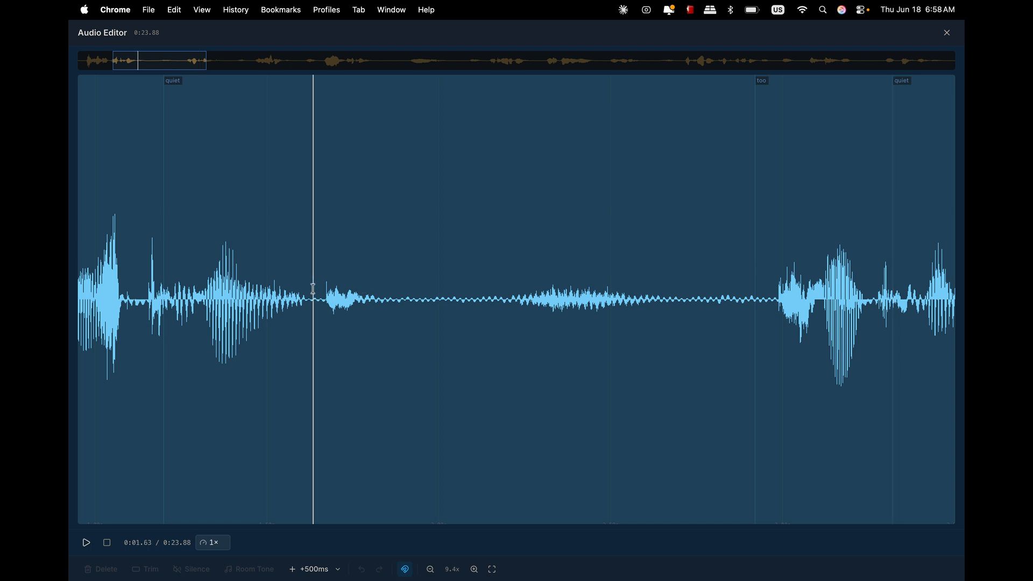
key(space)
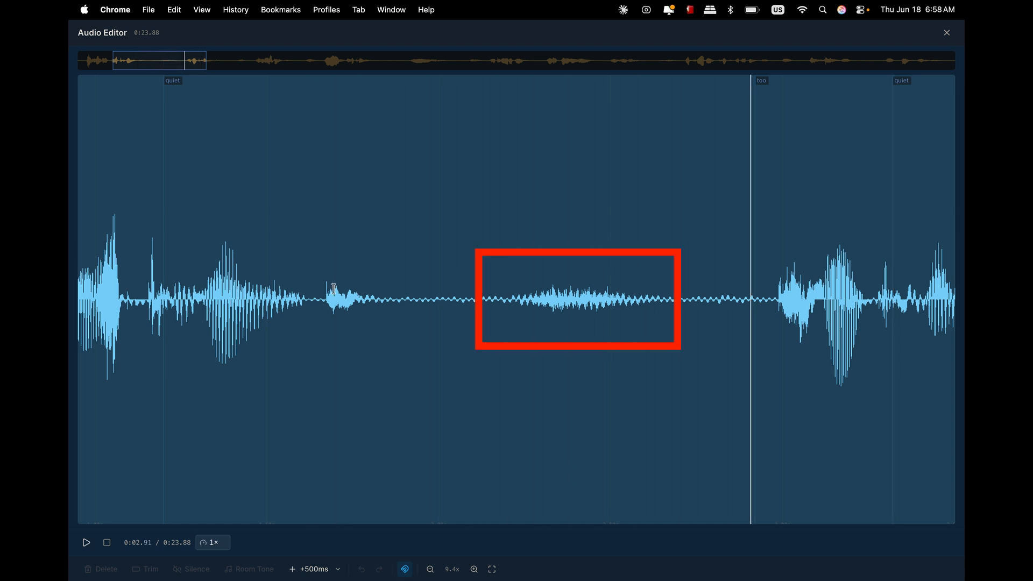
- Select the noise in the gap between "quiet" and "too", about 0.76 s long, and delete it
click(467, 293)
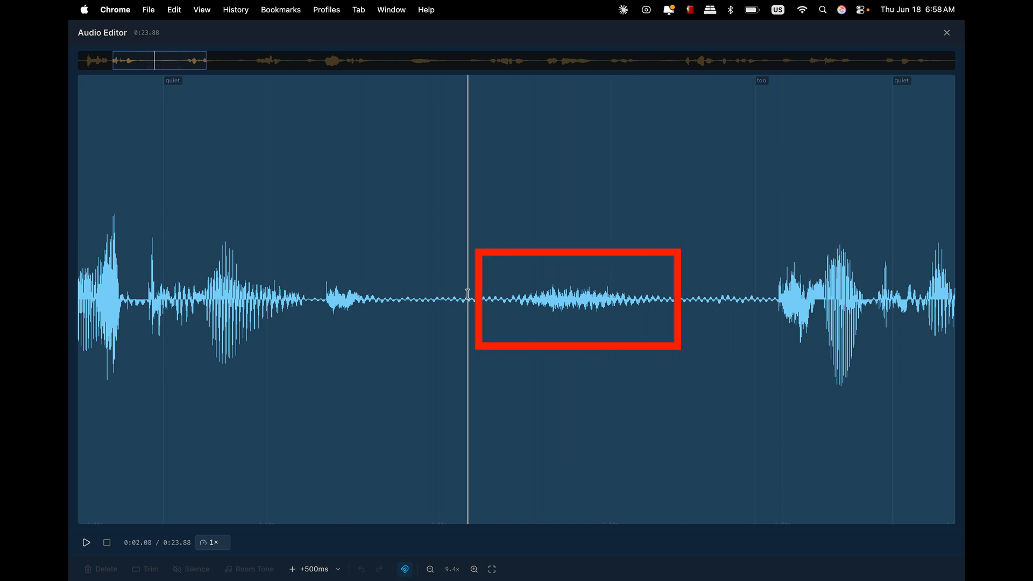
drag(467, 293, 730, 296)
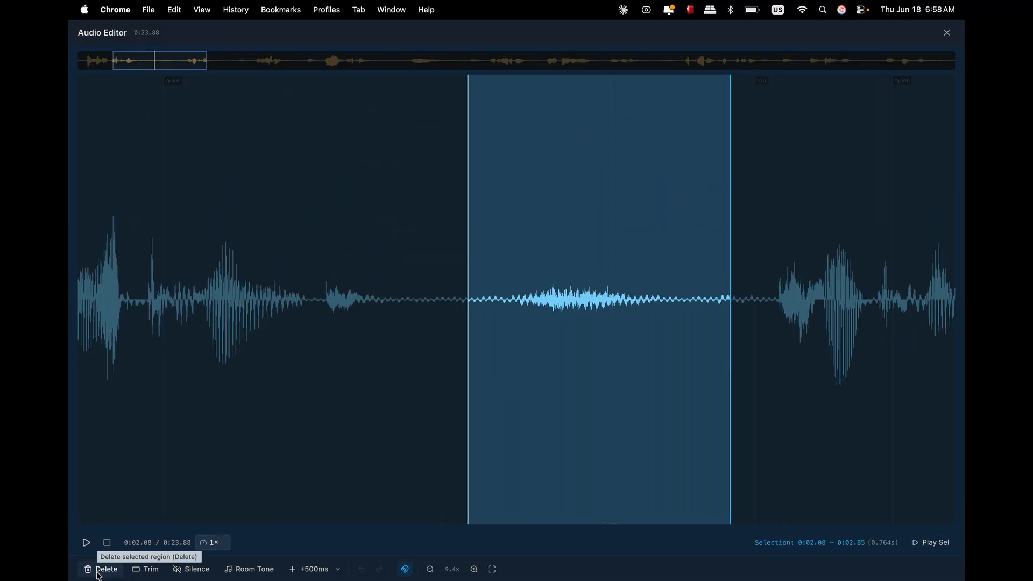
click(100, 569)
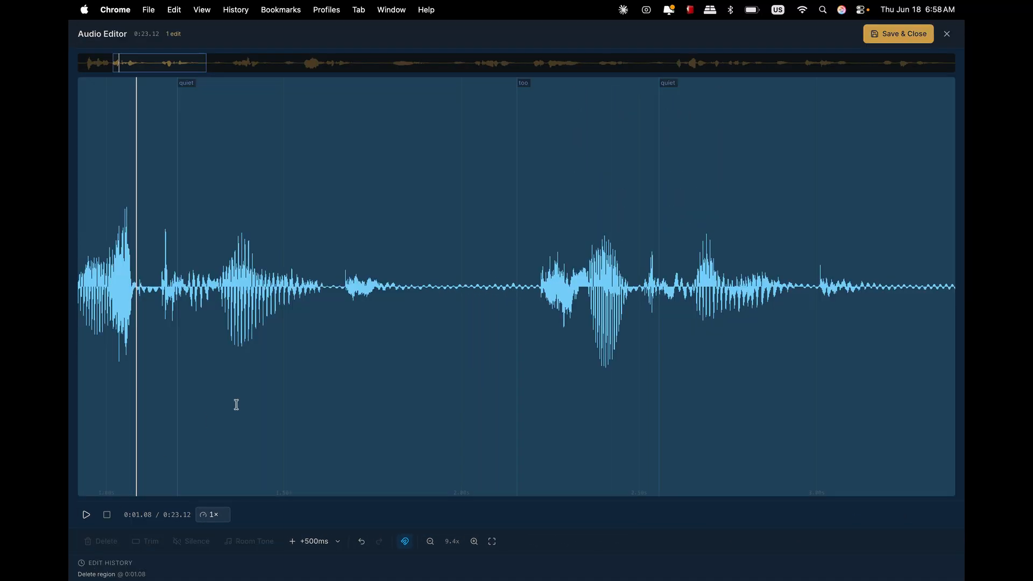
- Play the edited opening from the start to check the deletion
scroll(273, 399, left, 2)
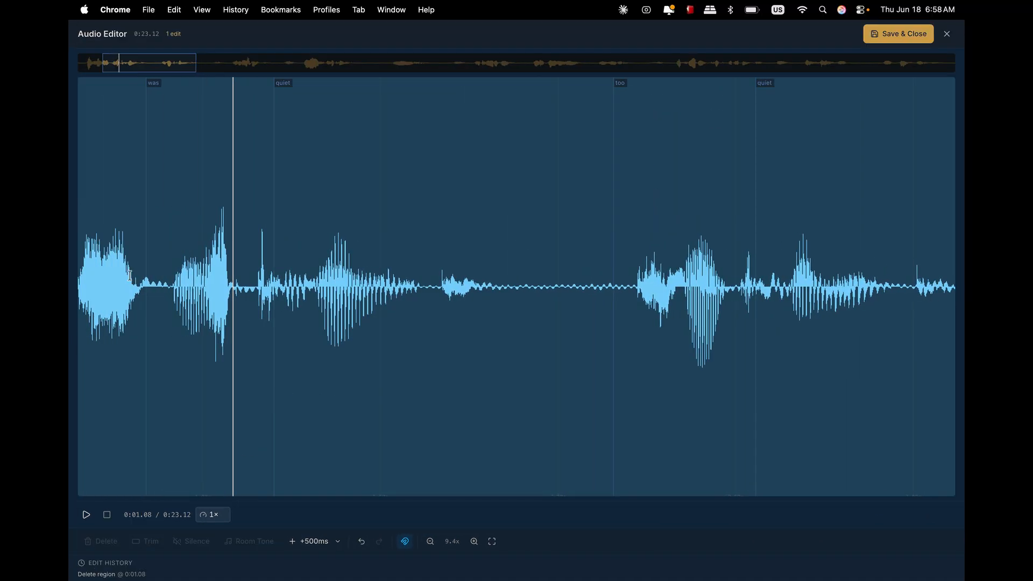
scroll(129, 275, left, 5)
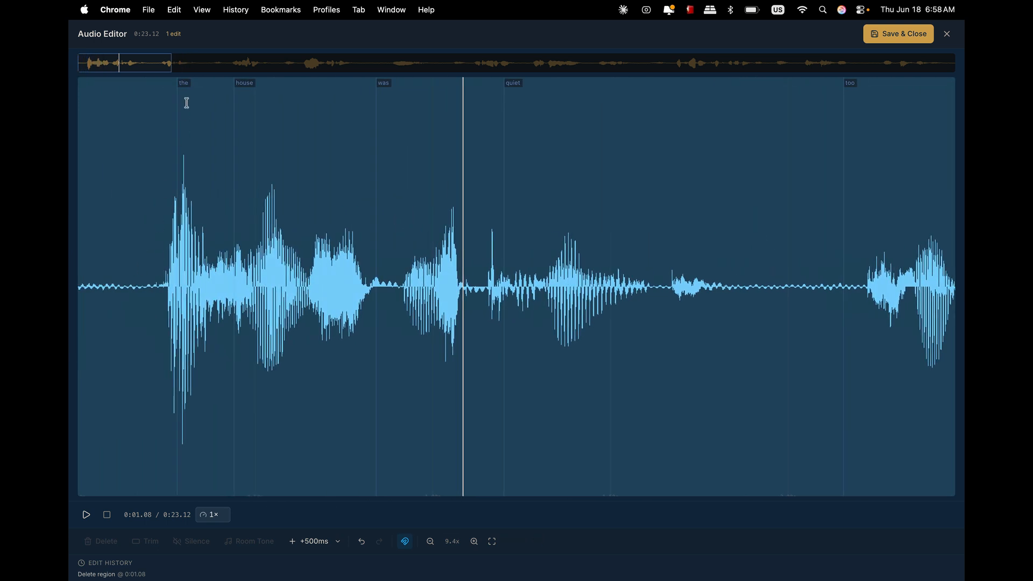
click(154, 279)
key(space)
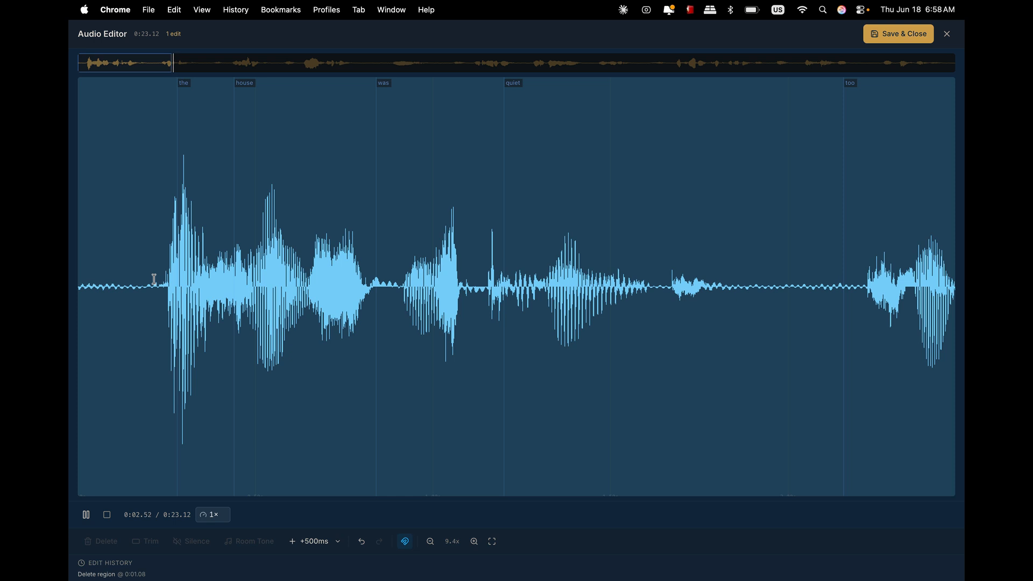
key(space)
- Insert 500 ms of silence in the pause after "quiet", choosing 500ms as the insert length
scroll(604, 303, right, 5)
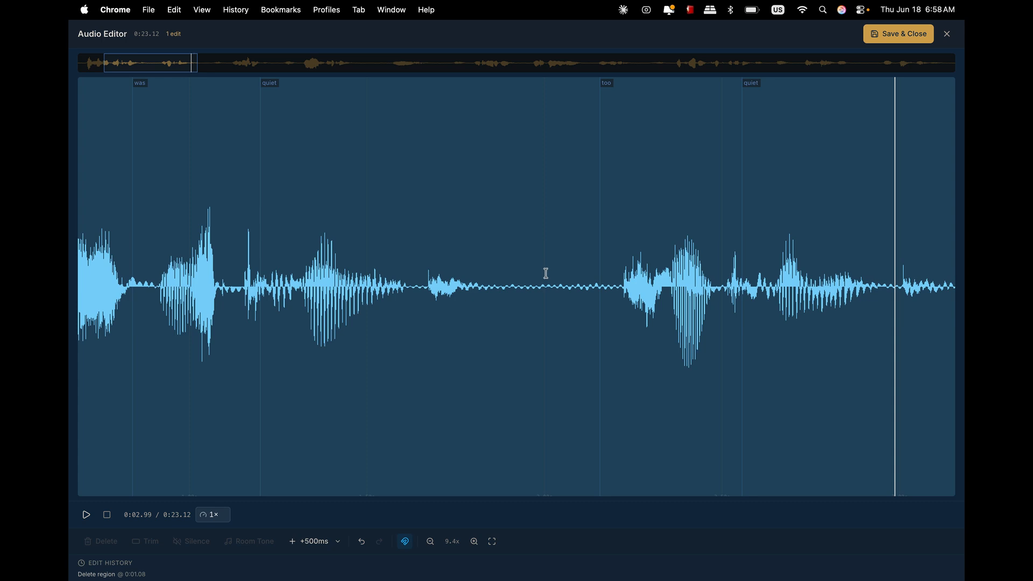
click(551, 285)
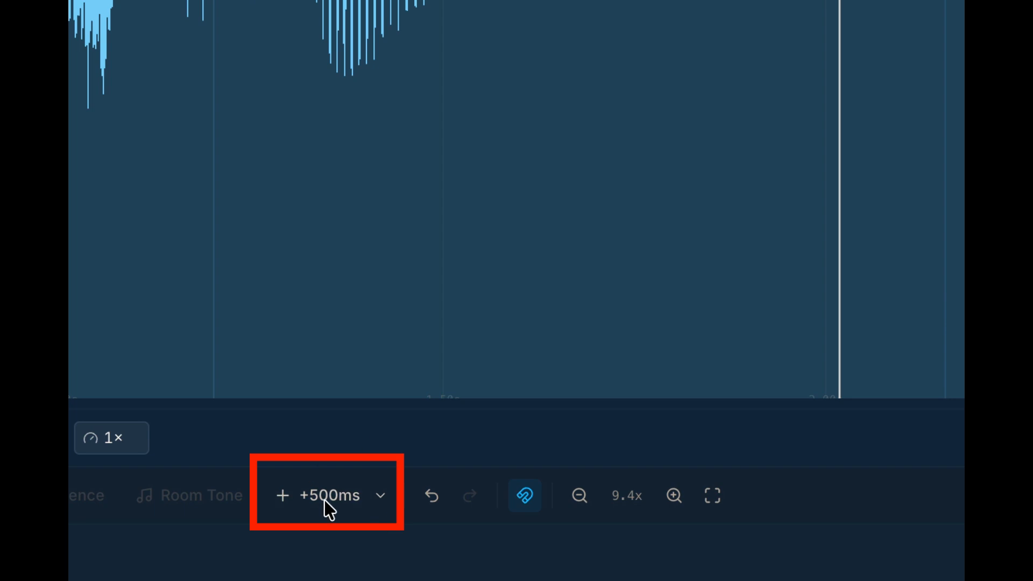
click(381, 497)
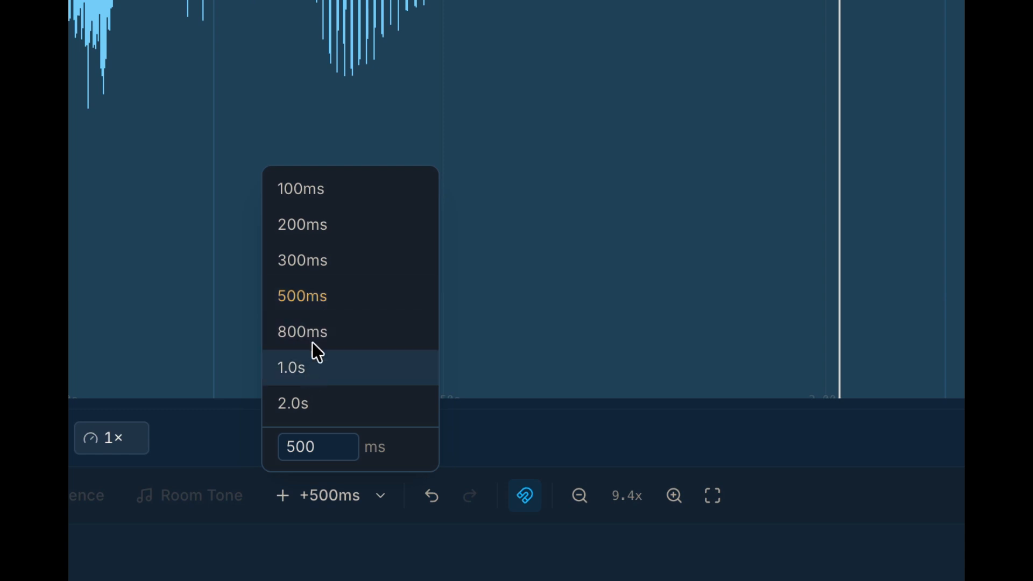
click(335, 295)
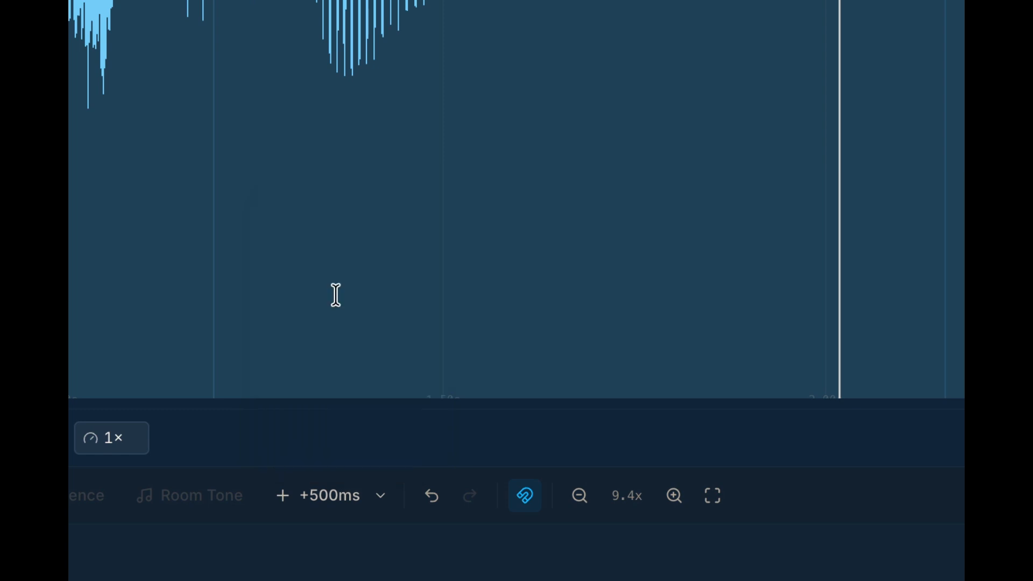
click(281, 500)
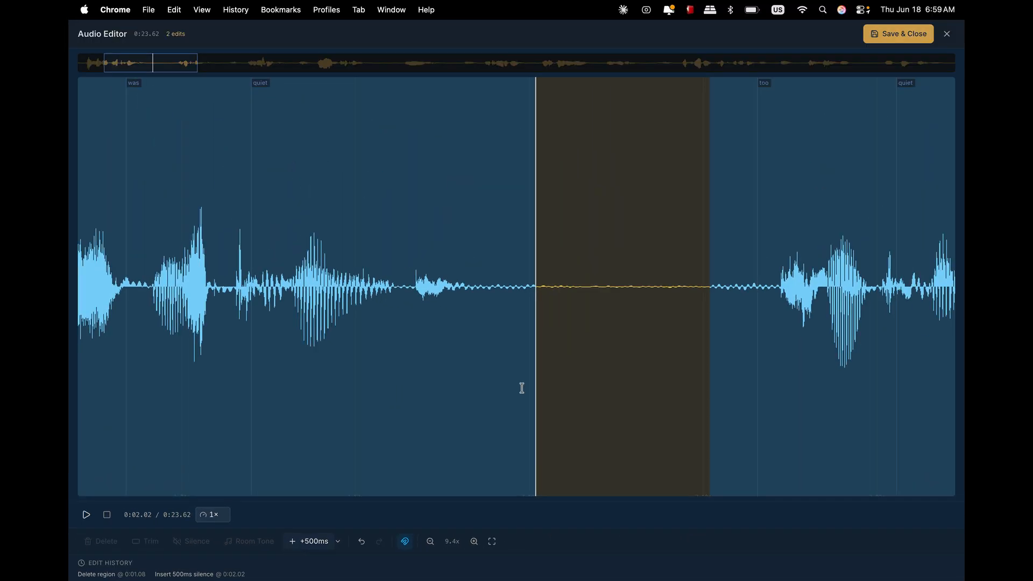
scroll(584, 393, down, 10)
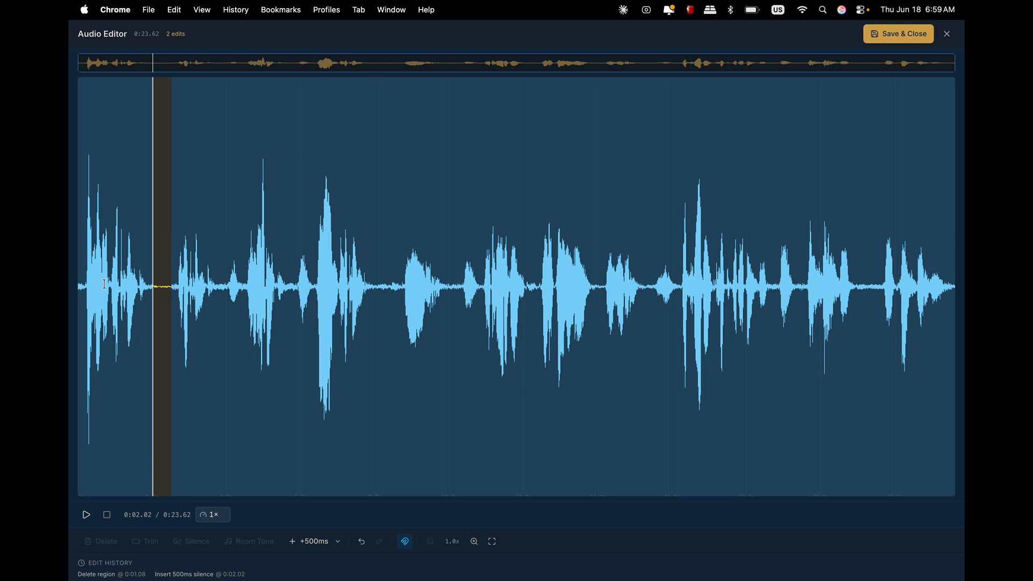
scroll(103, 287, up, 8)
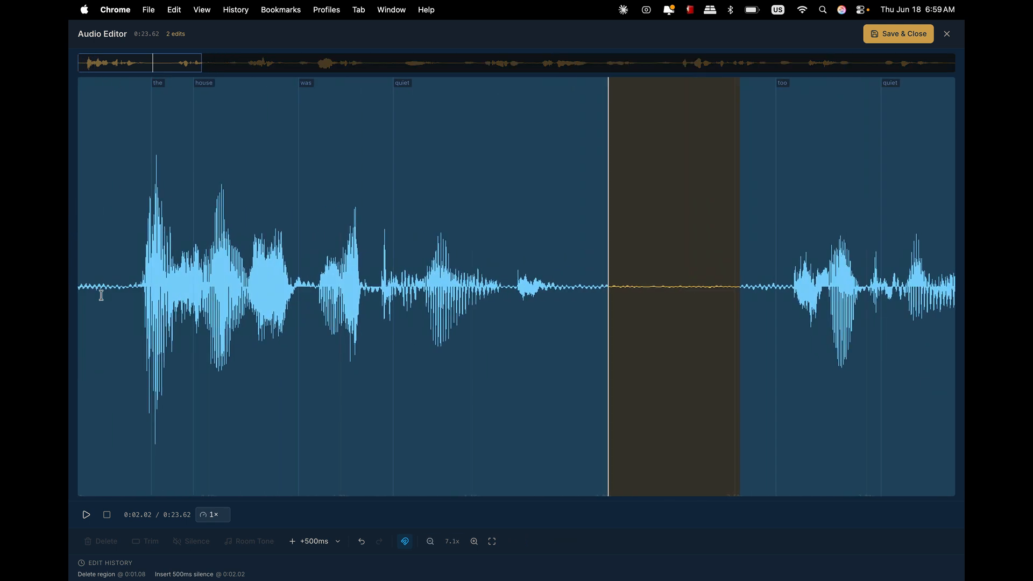
- Play back the opening and the following passage up to "she stopped" to review the pauses
click(123, 278)
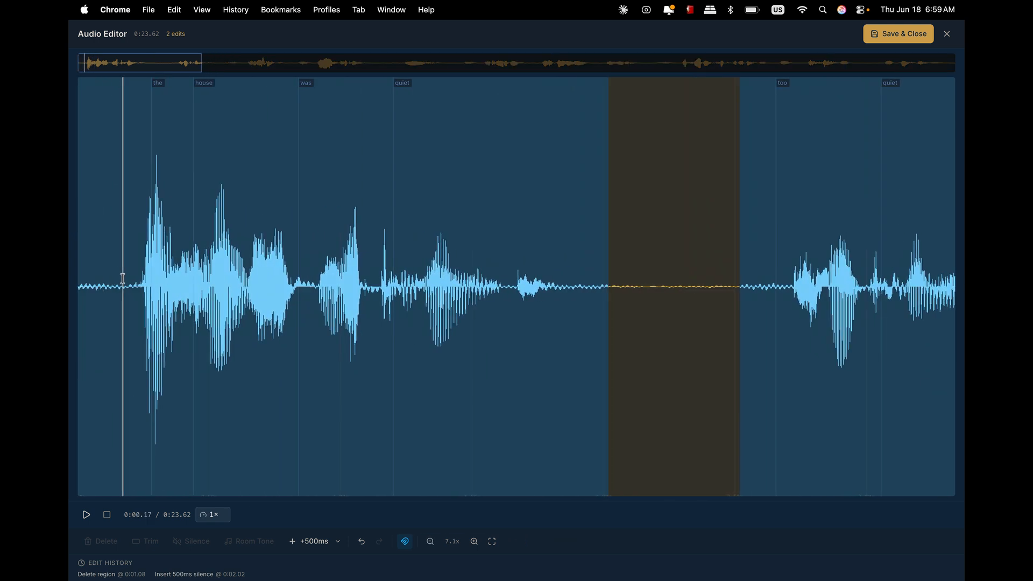
key(space)
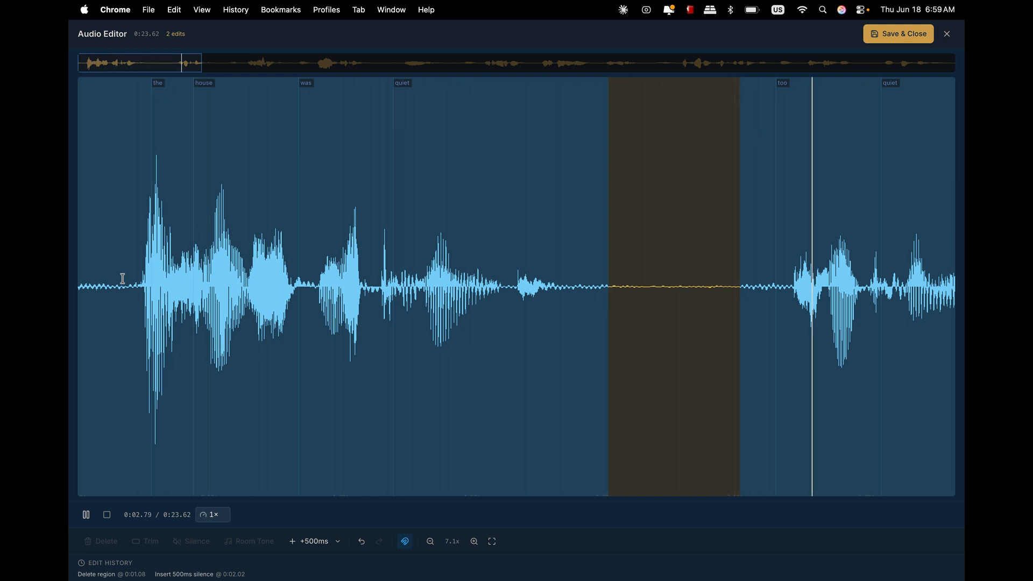
key(space)
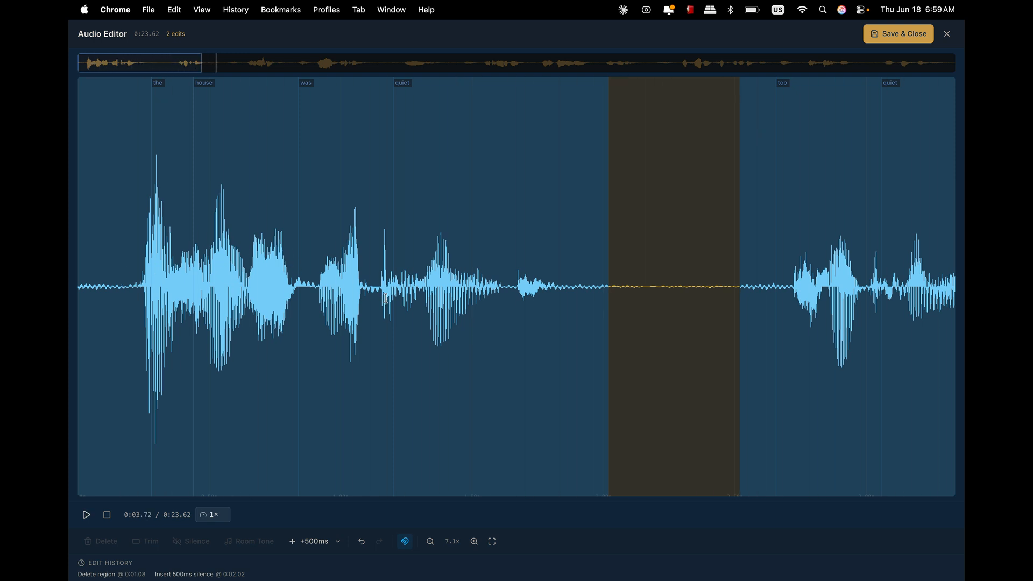
scroll(385, 299, right, 10)
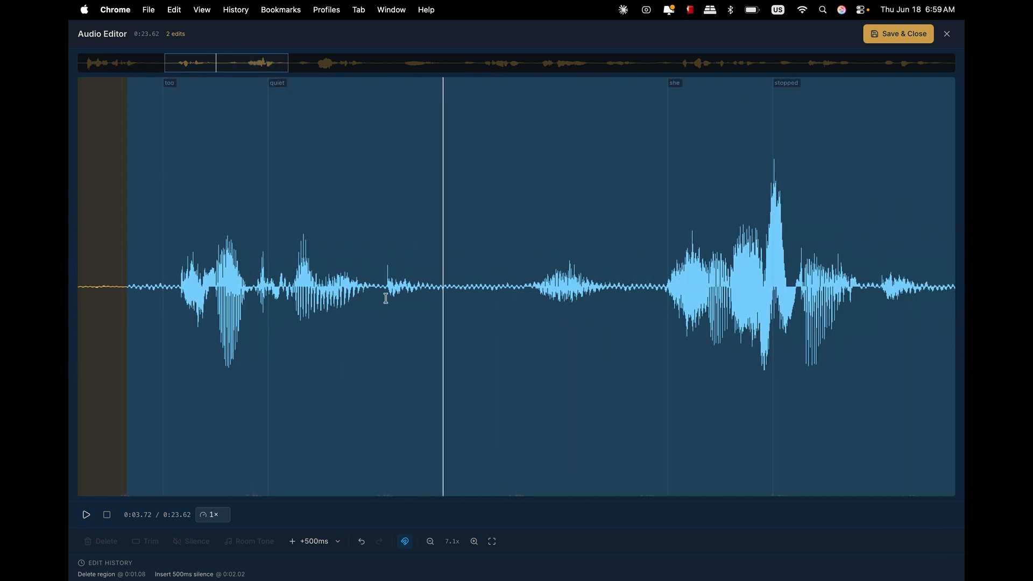
scroll(386, 299, right, 1)
click(290, 270)
key(space)
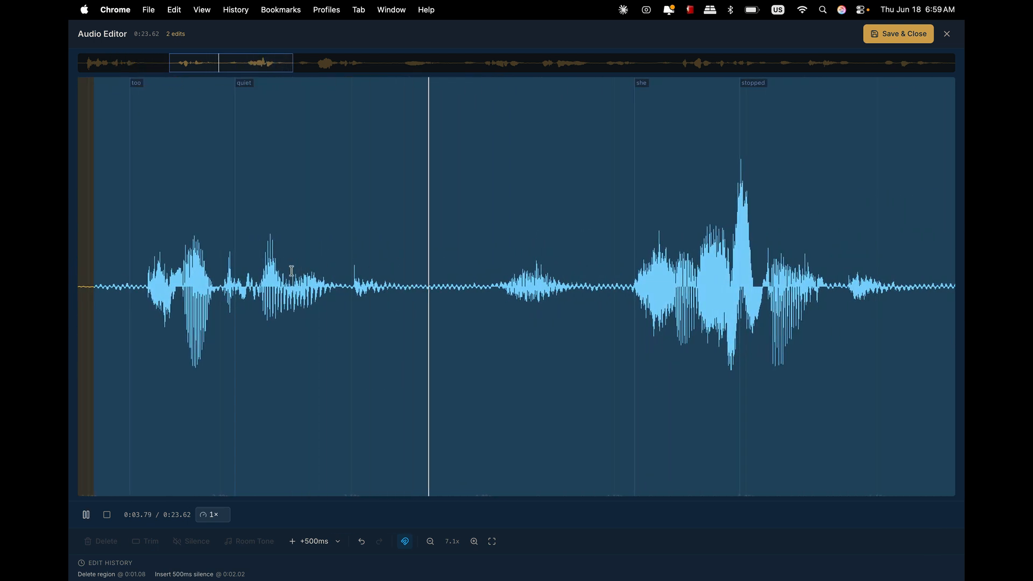
key(space)
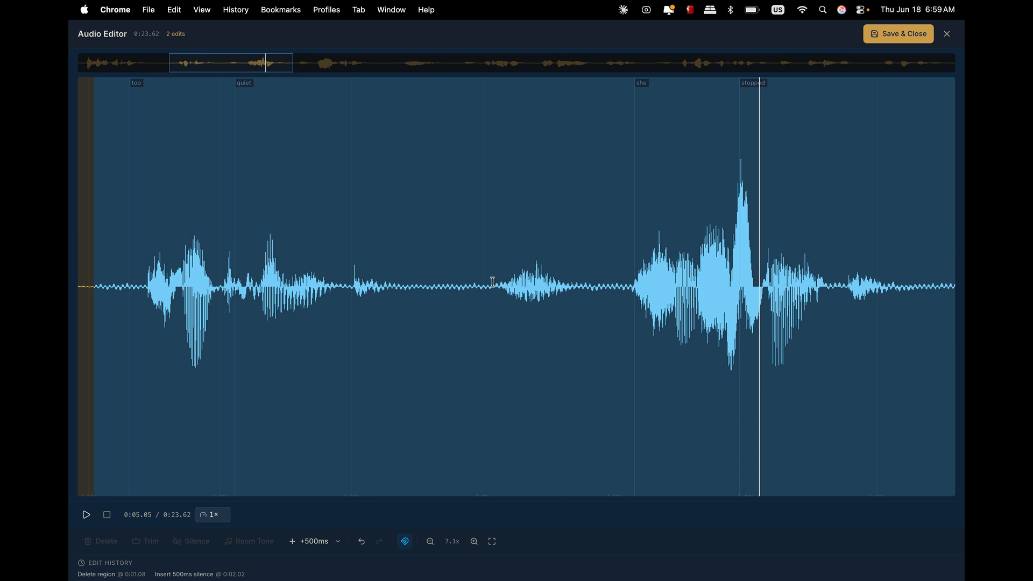
- Select the noise in the gap between "quiet" and "she", about 0.37 s long, and delete it
drag(488, 283, 586, 289)
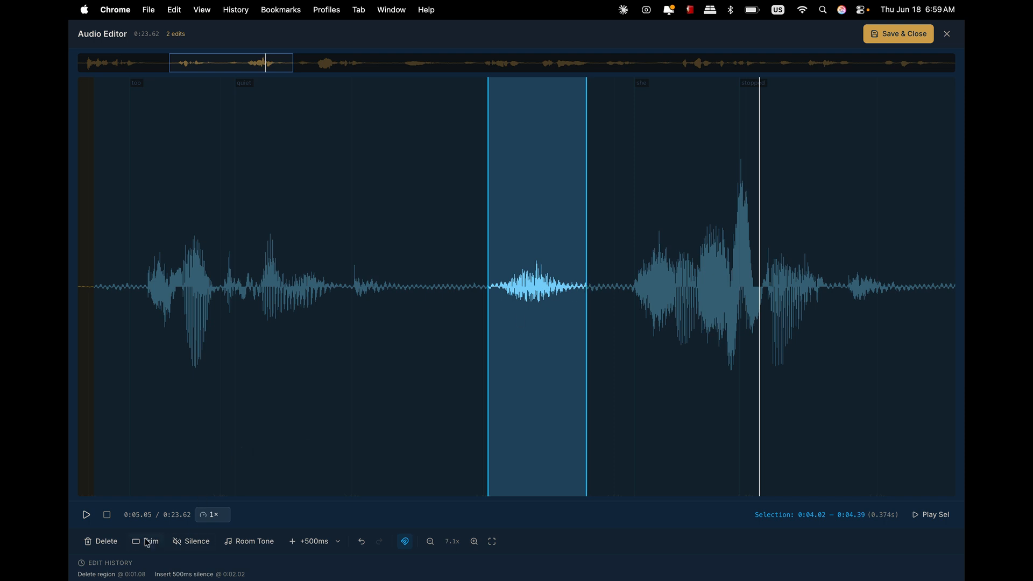
click(100, 541)
- Play back the passage from "too" through "stopped" to check the deletion
scroll(204, 349, left, 5)
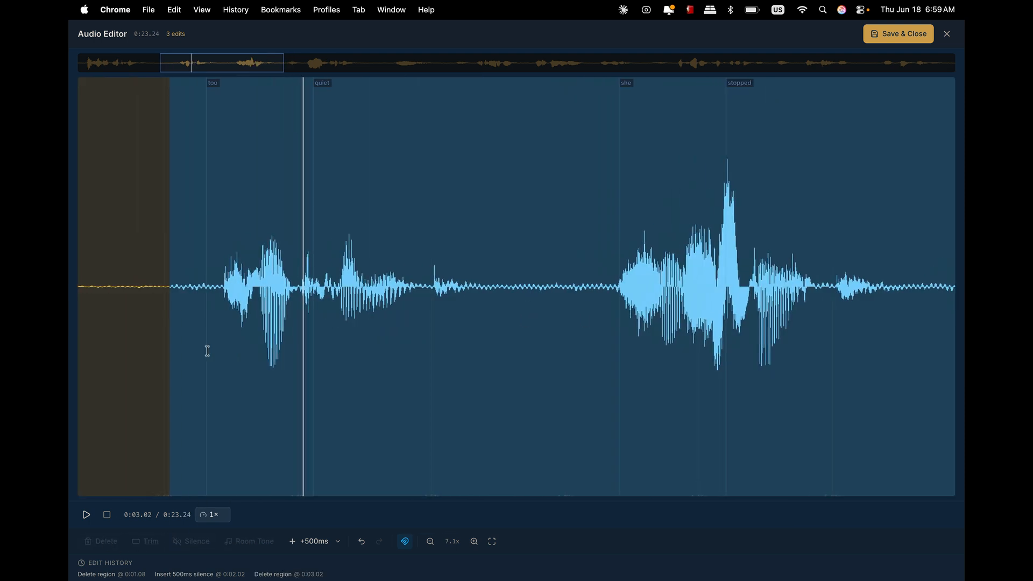
click(267, 275)
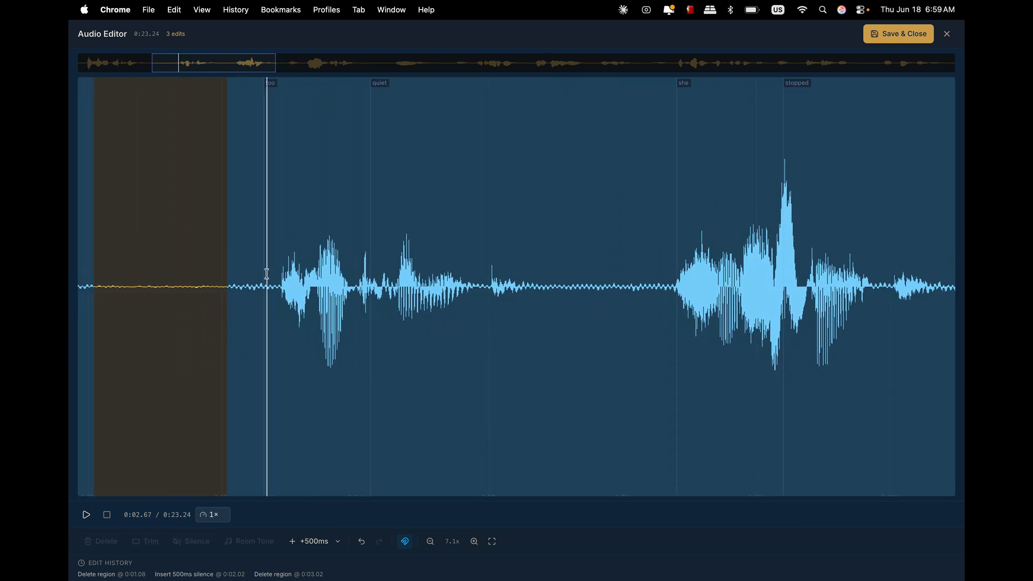
key(space)
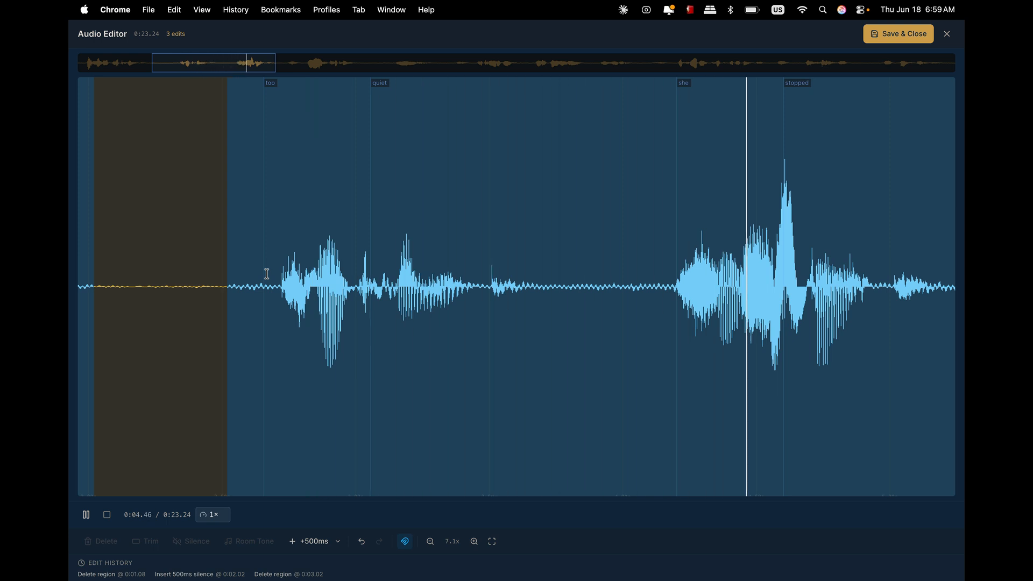
key(space)
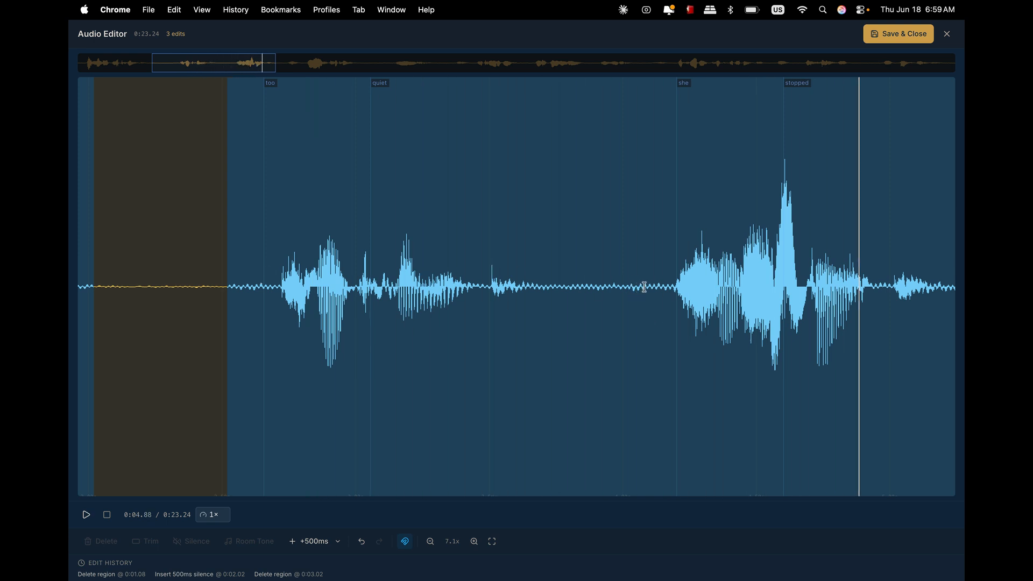
click(486, 286)
key(space)
key(space)
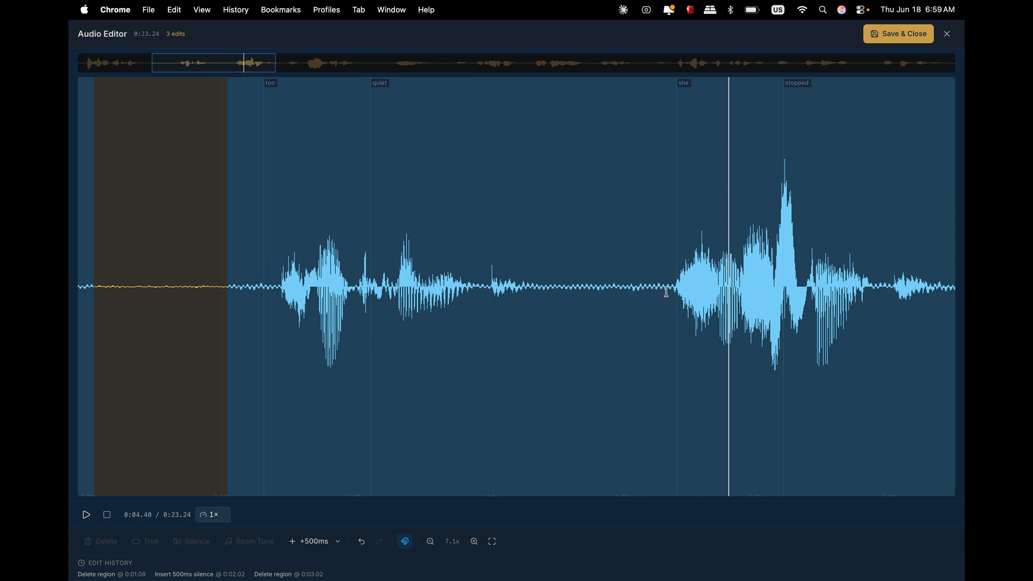
- Select a short stretch of the pause just before "she", about 0.1 s long, and delete it
drag(644, 286, 616, 287)
click(101, 541)
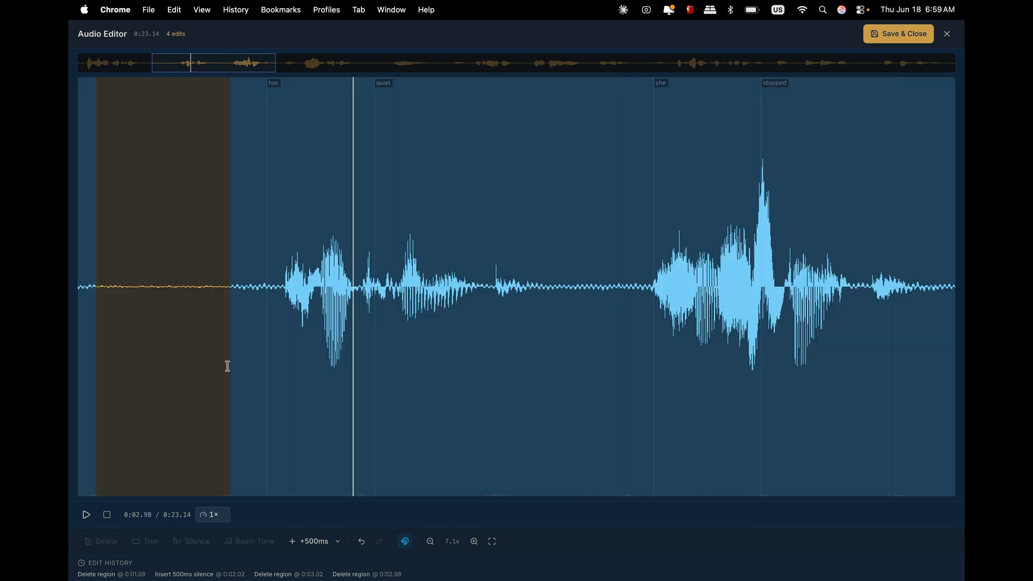
- Play back the passage between "too" and "stopped" to check the shortened pause
click(275, 267)
key(space)
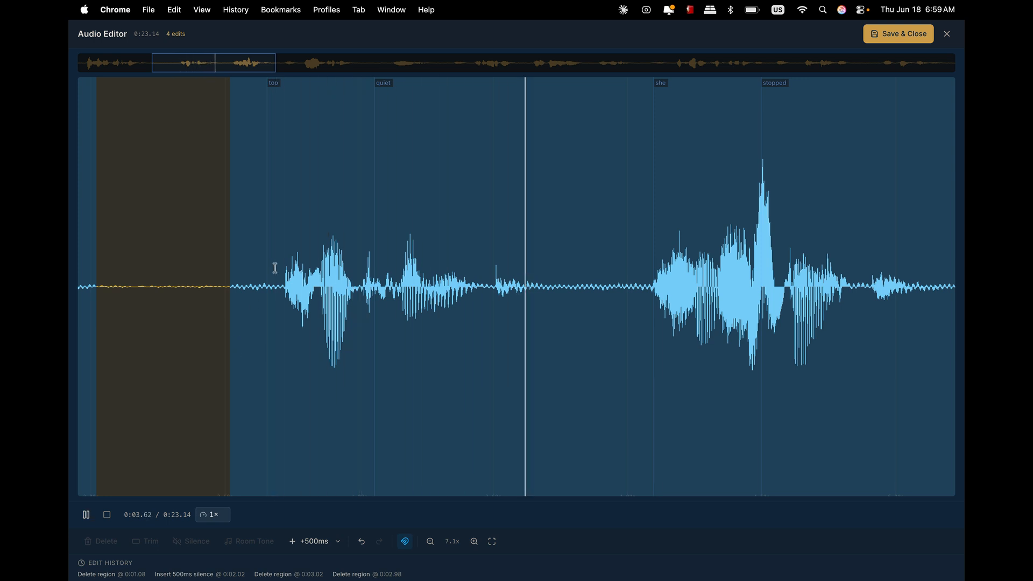
key(space)
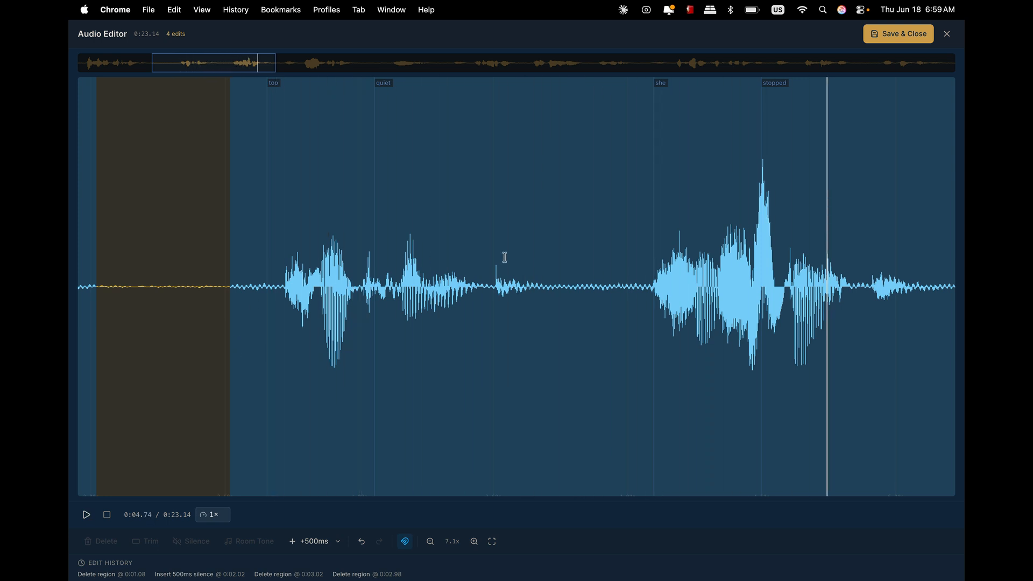
- Insert 500 ms of silence in the pause between "quiet" and "she" and play it back
click(583, 283)
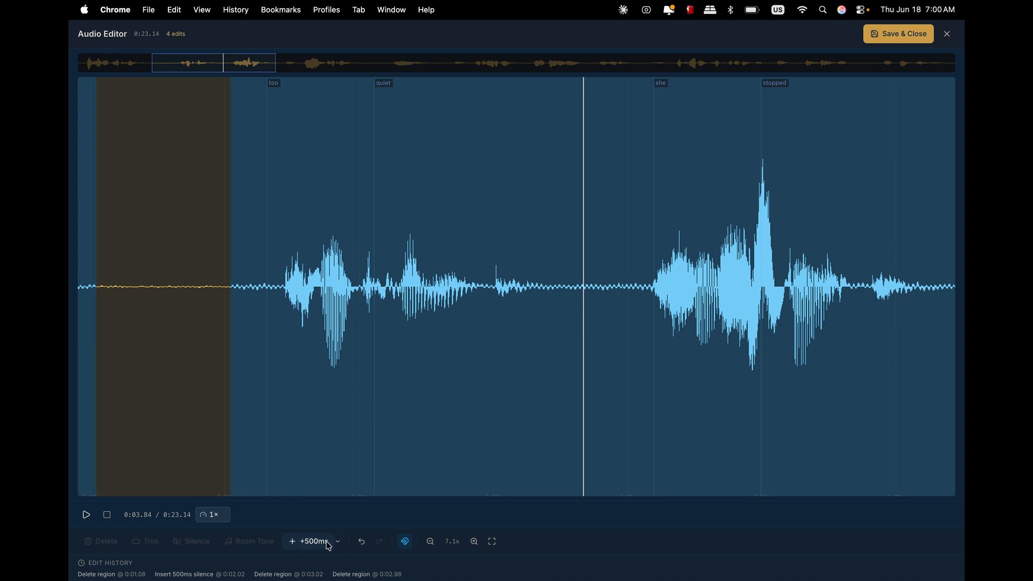
click(293, 546)
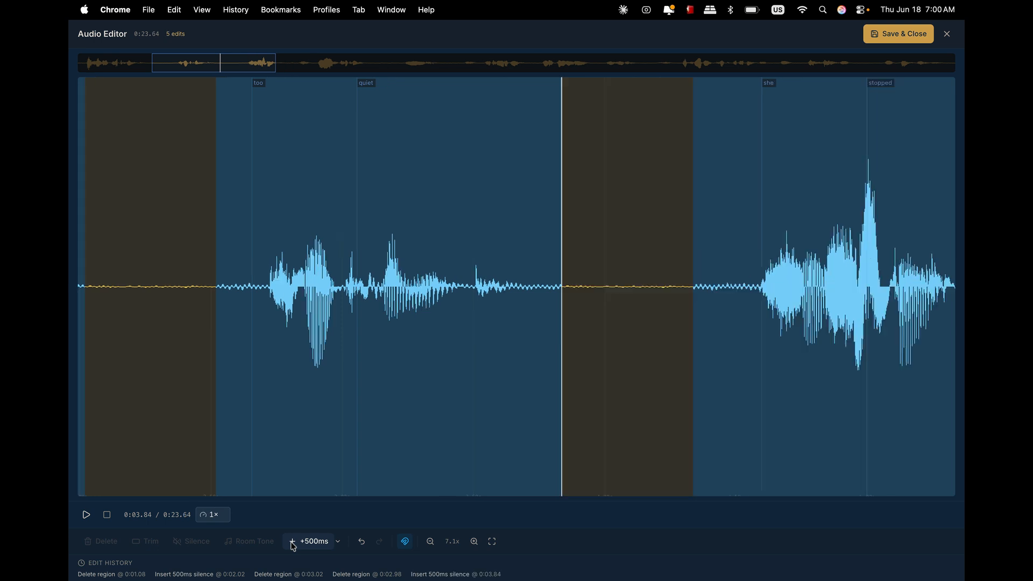
click(152, 276)
key(space)
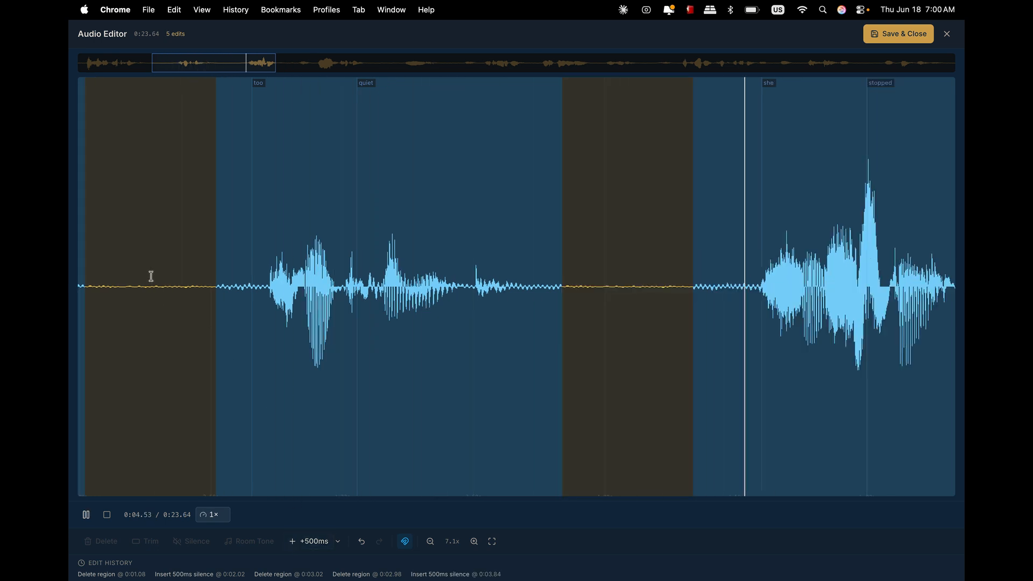
key(space)
- Undo the 500 ms silence insertion
scroll(484, 291, right, 1)
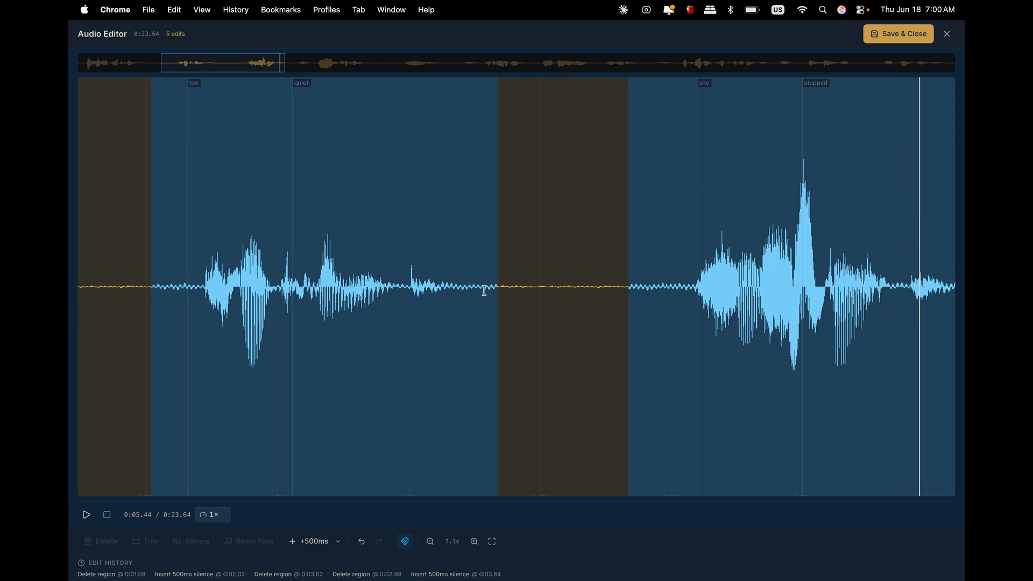
click(362, 542)
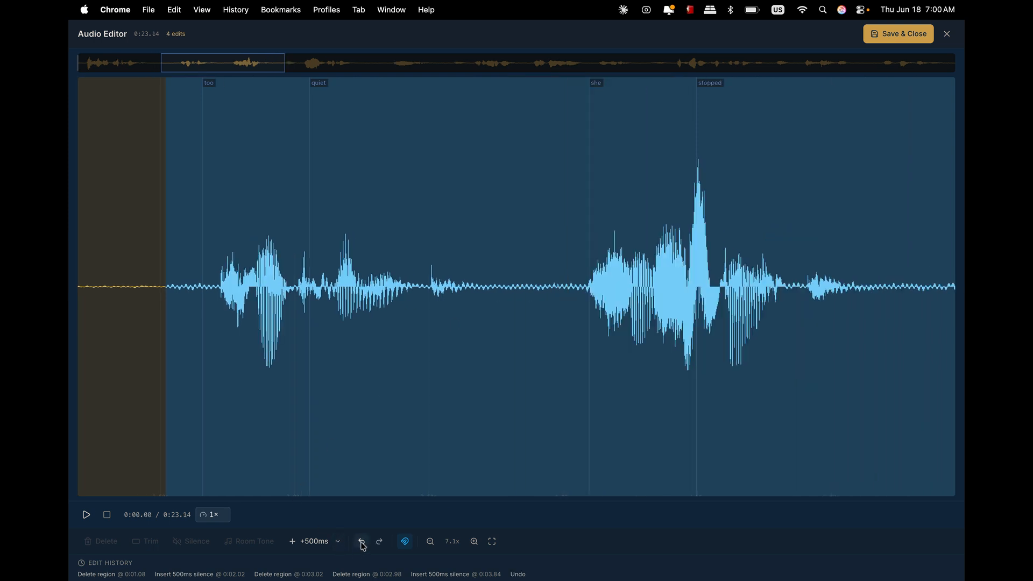
- Insert 200 ms of silence in the pause between "quiet" and "she", choosing 200ms as the insert length
click(159, 266)
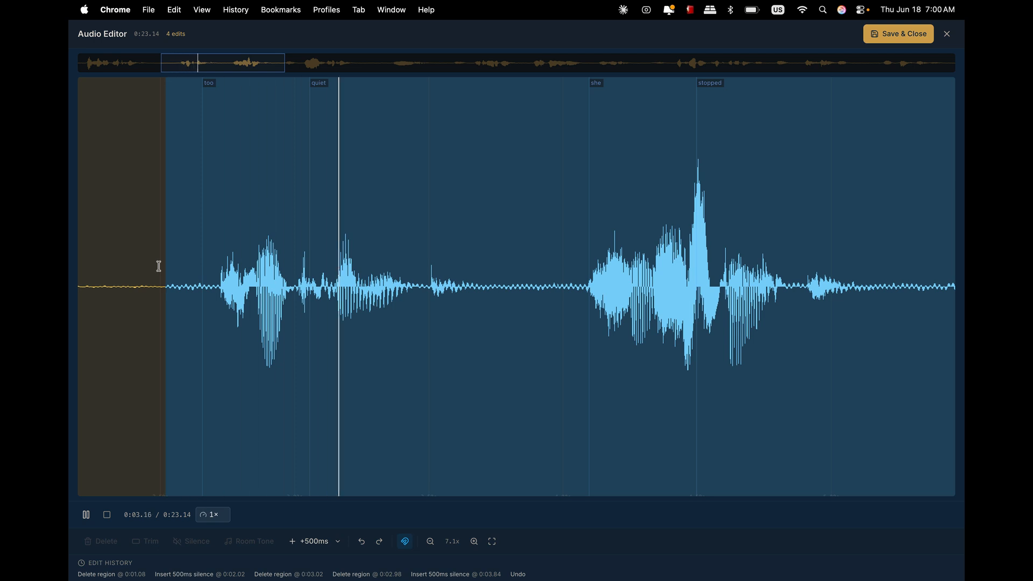
key(space)
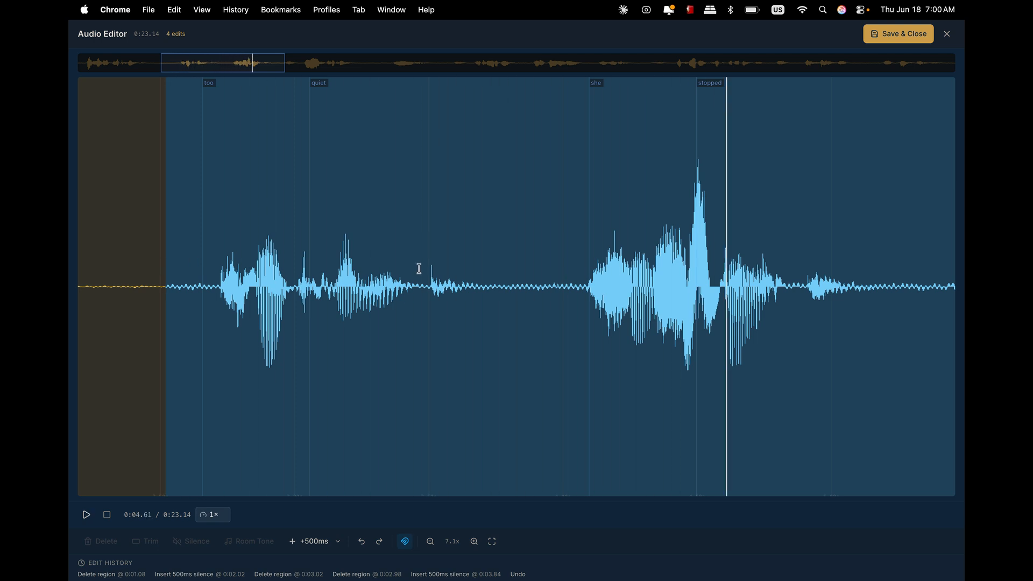
click(521, 281)
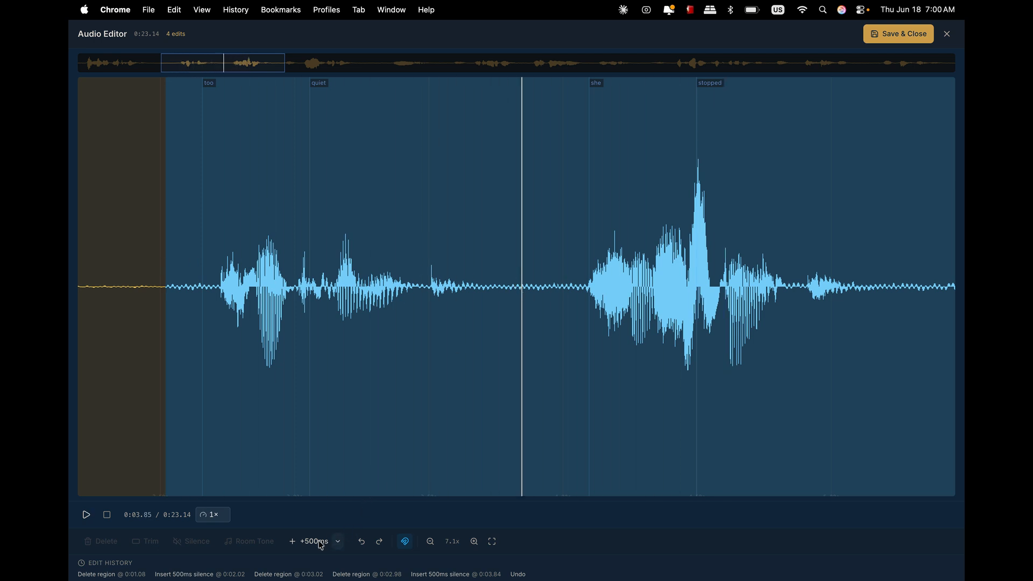
click(337, 542)
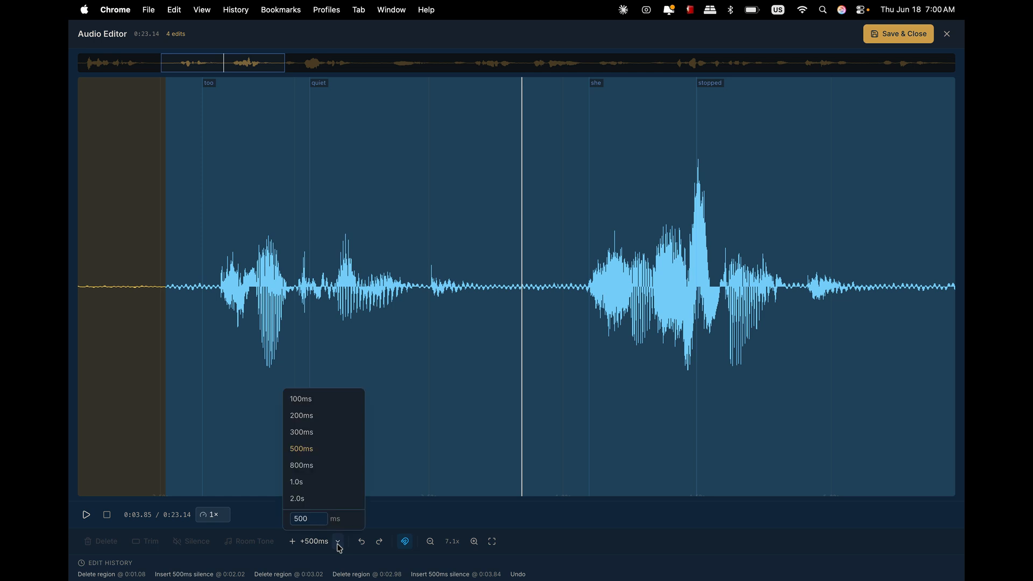
click(320, 416)
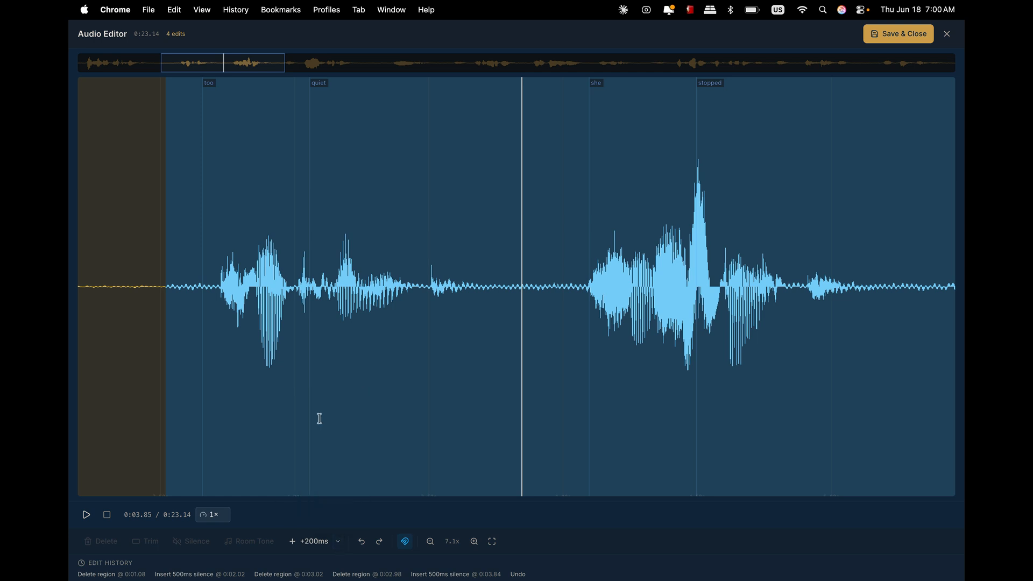
click(338, 541)
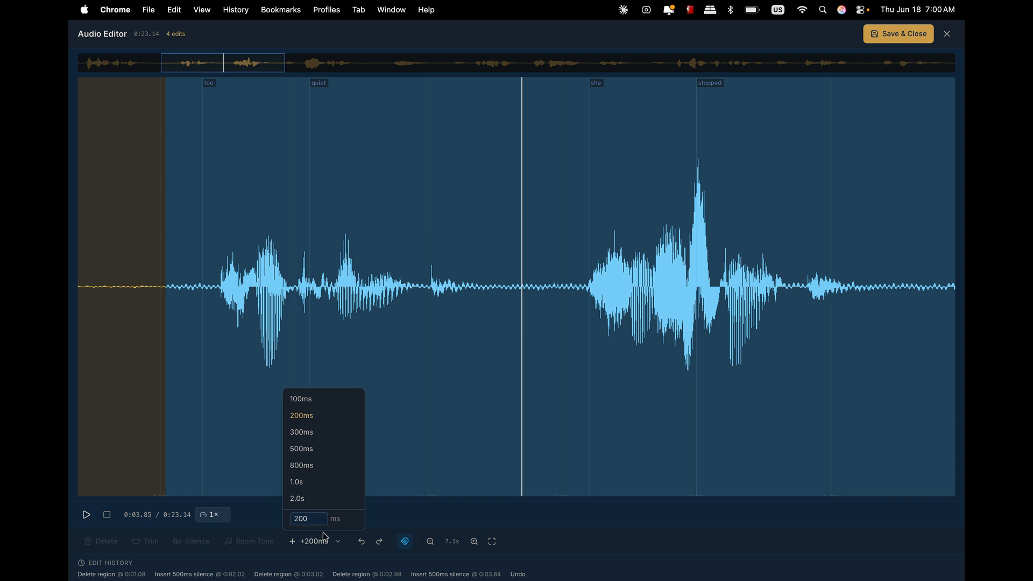
click(336, 541)
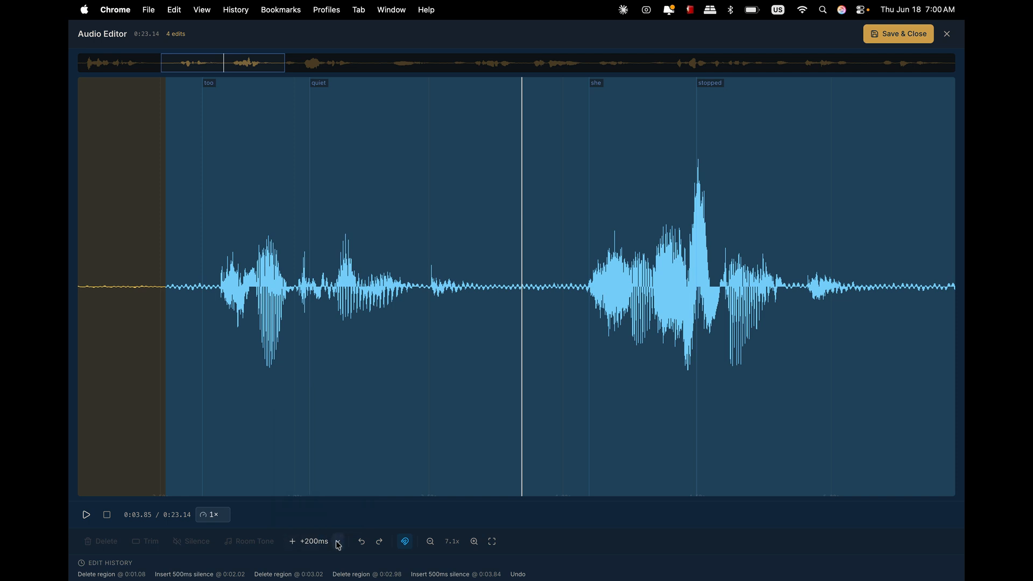
click(293, 543)
- Play back the passage from "too" onward to review the new pause and the gap before "hello"
click(172, 290)
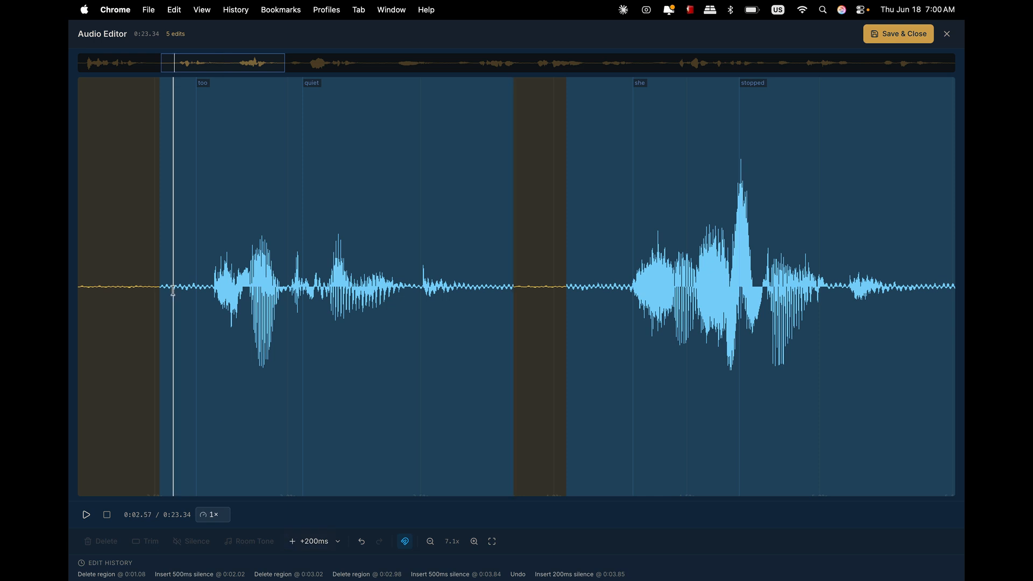
key(space)
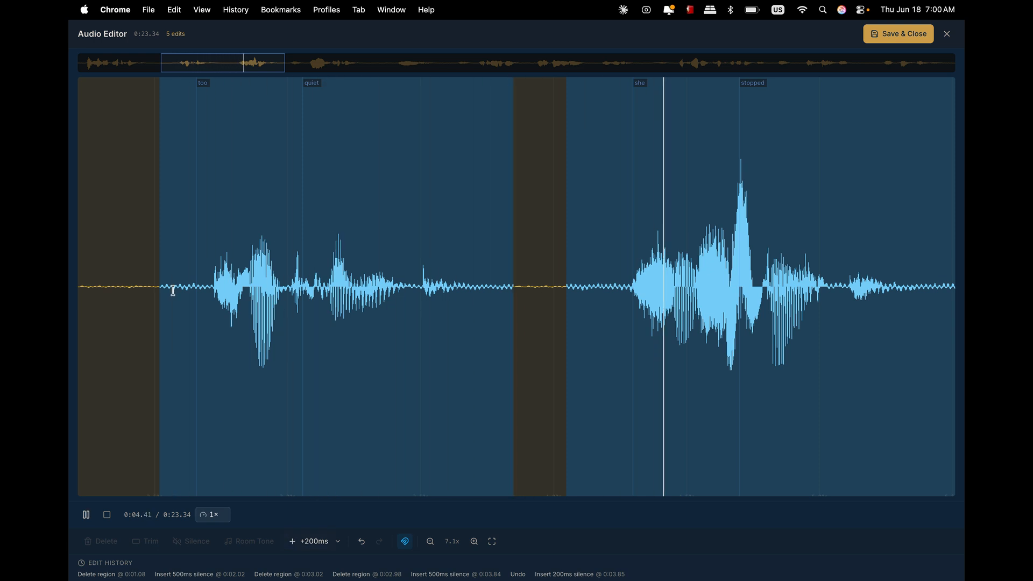
key(space)
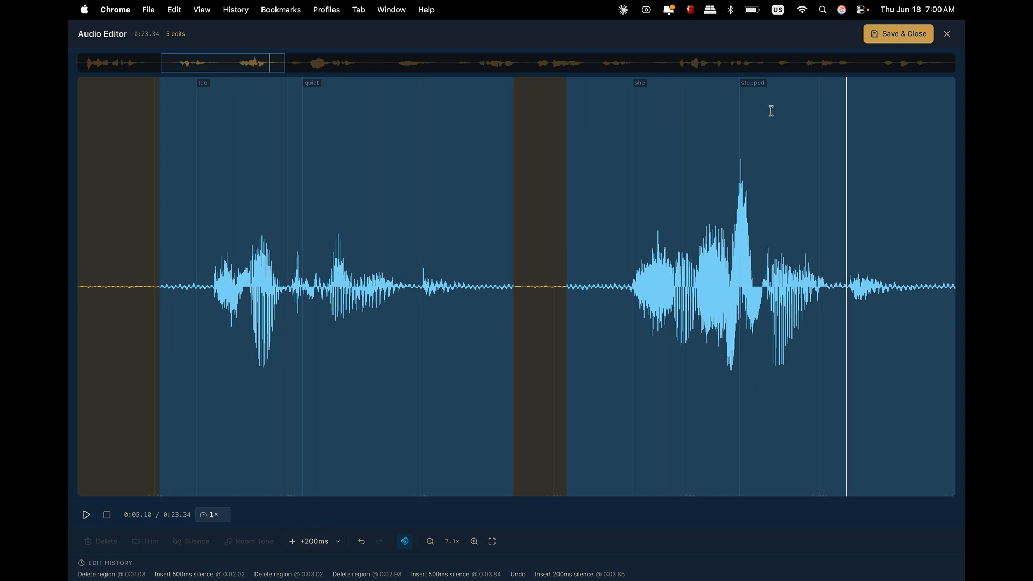
scroll(834, 190, right, 10)
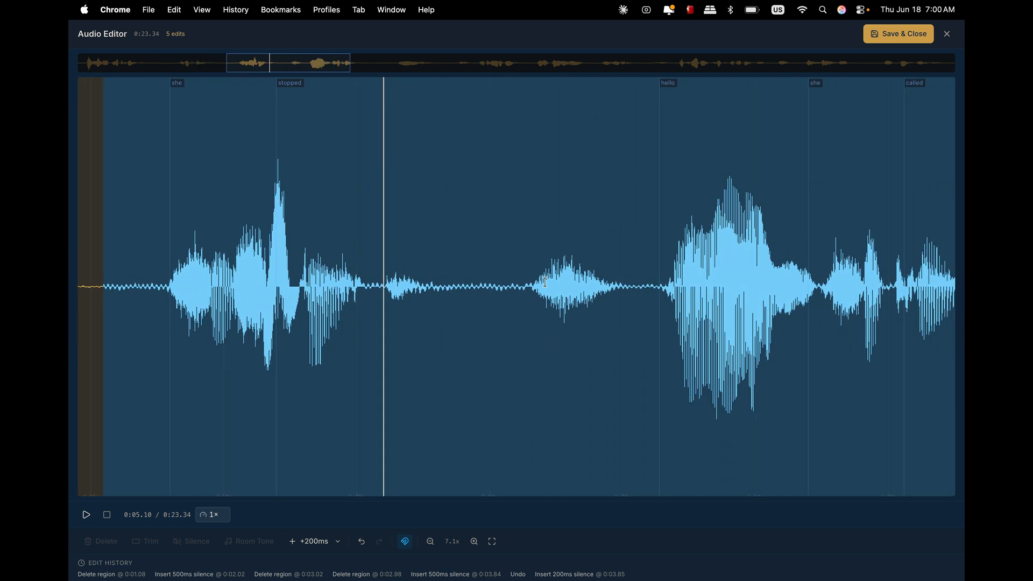
key(space)
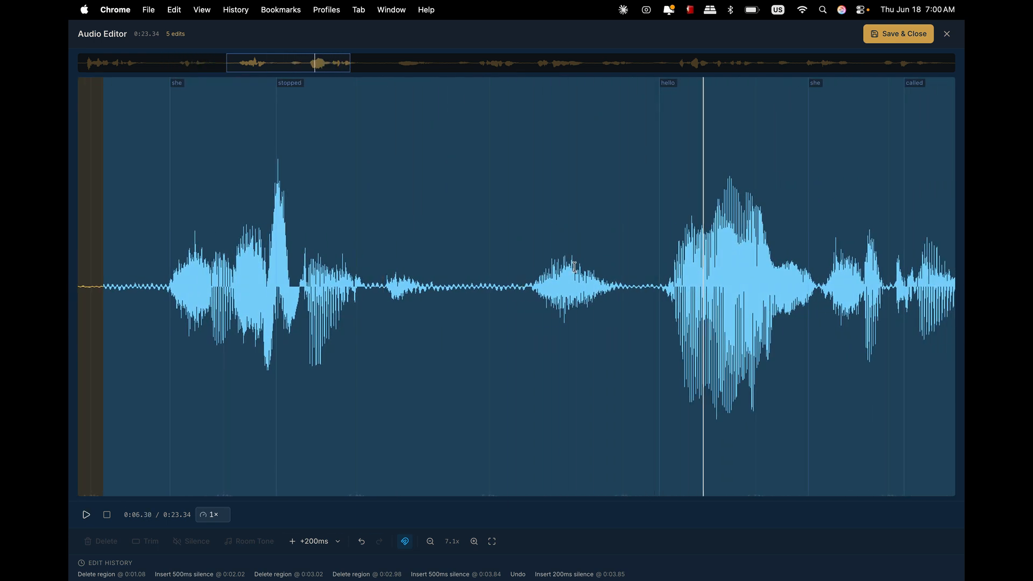
- Select the noise in the gap between "stopped" and "hello", about 0.41 s long, and delete it
drag(526, 282, 635, 284)
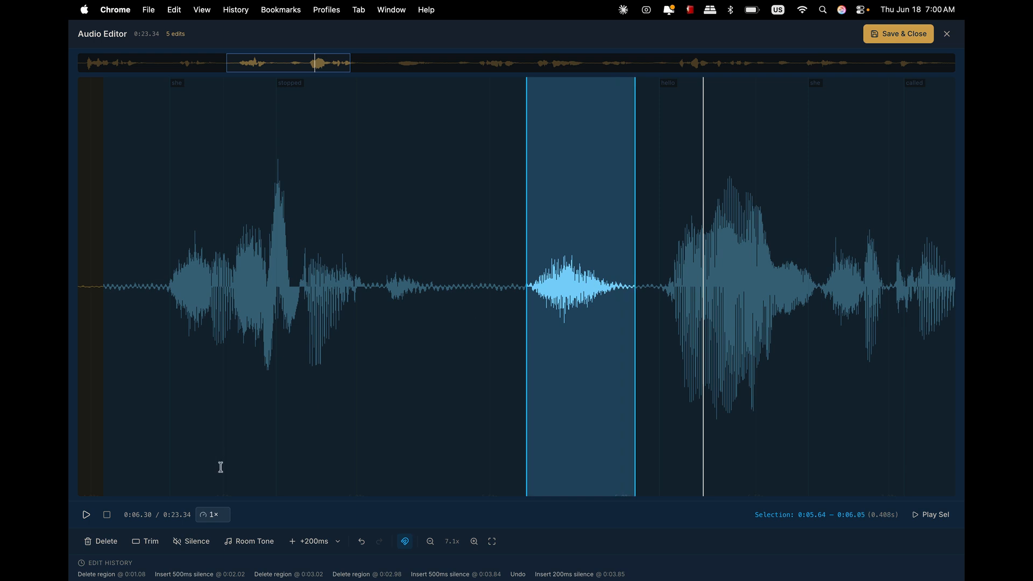
click(111, 545)
- Play back the passage from "she stopped" through "hello" to check the deletion
click(166, 270)
key(space)
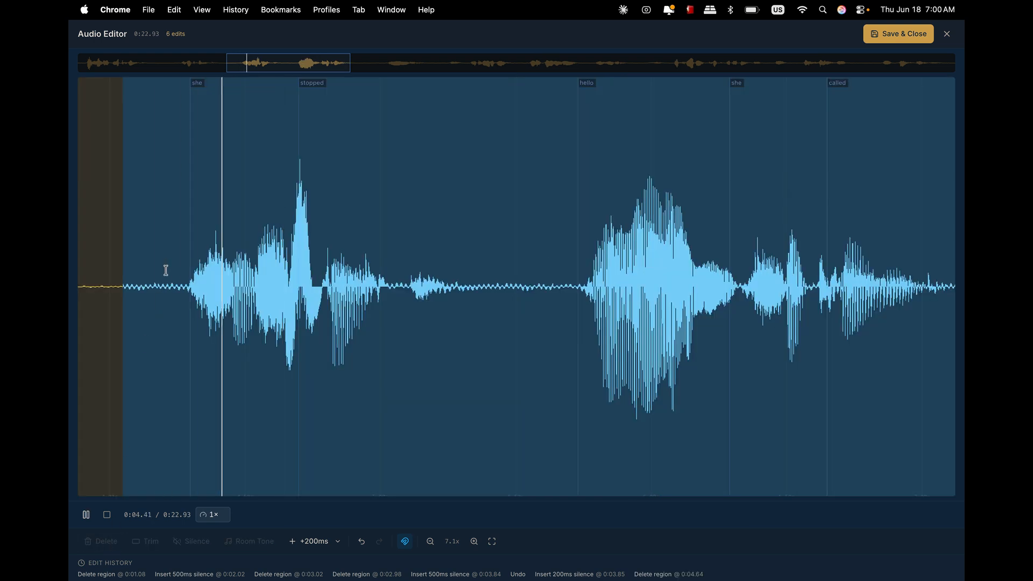
key(space)
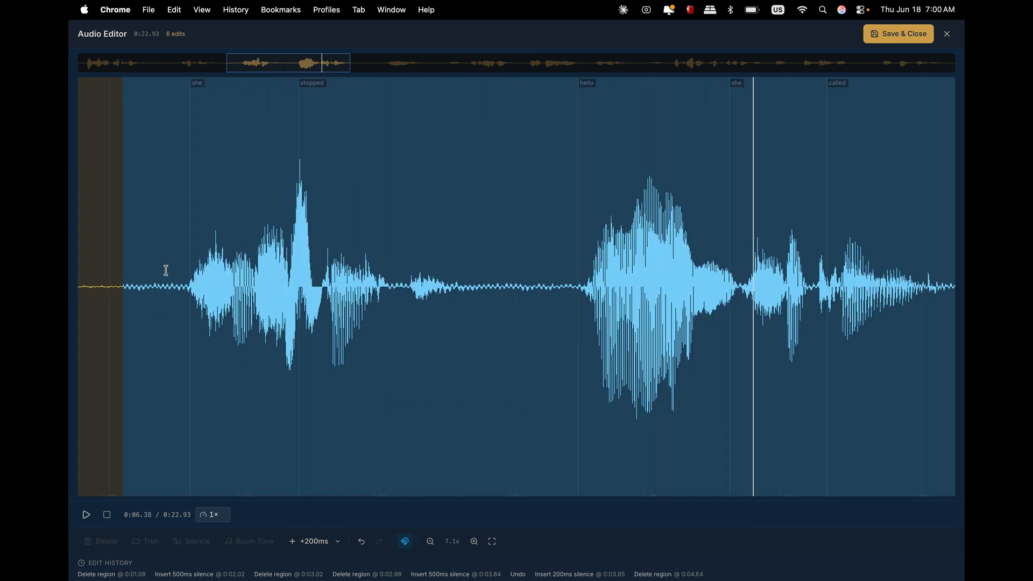
- Insert 500 ms of silence in the gap between "stopped" and "hello", choosing 500ms as the insert length
click(508, 287)
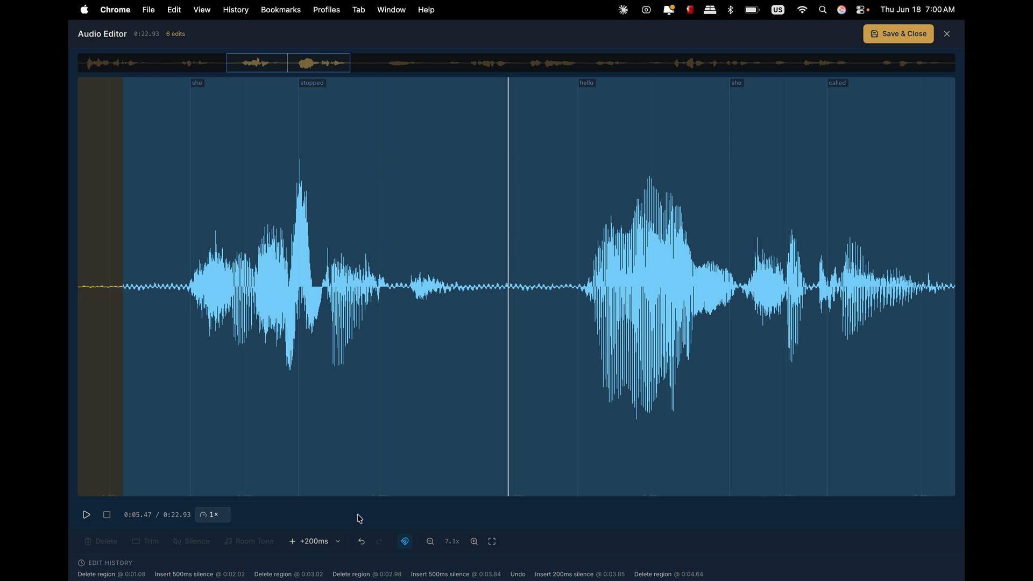
click(339, 545)
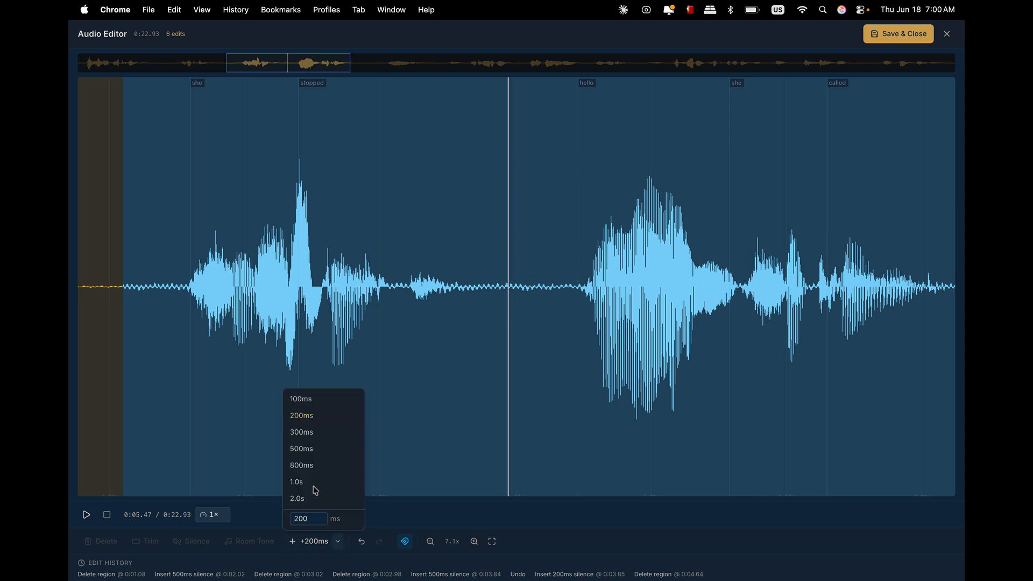
click(306, 448)
click(293, 544)
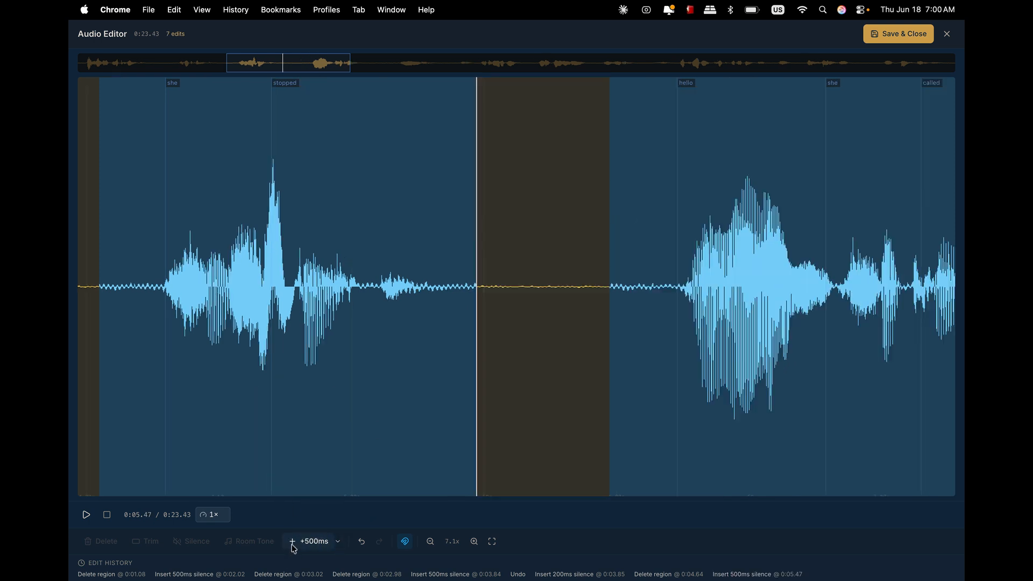
- Play back the passage from "she stopped" to review the new pause, then save the manual edits and close the audio editor
click(129, 290)
key(space)
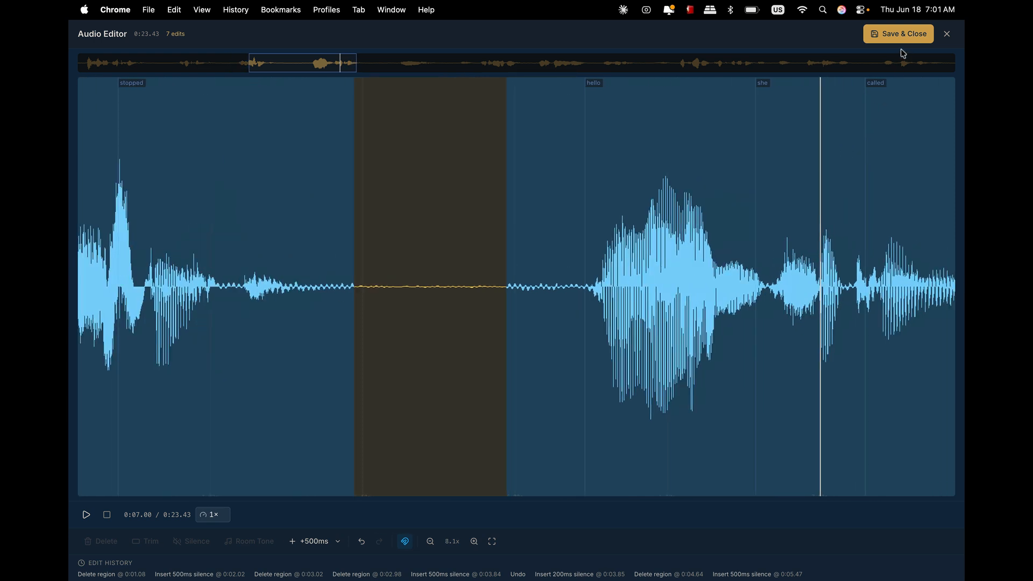
click(900, 34)
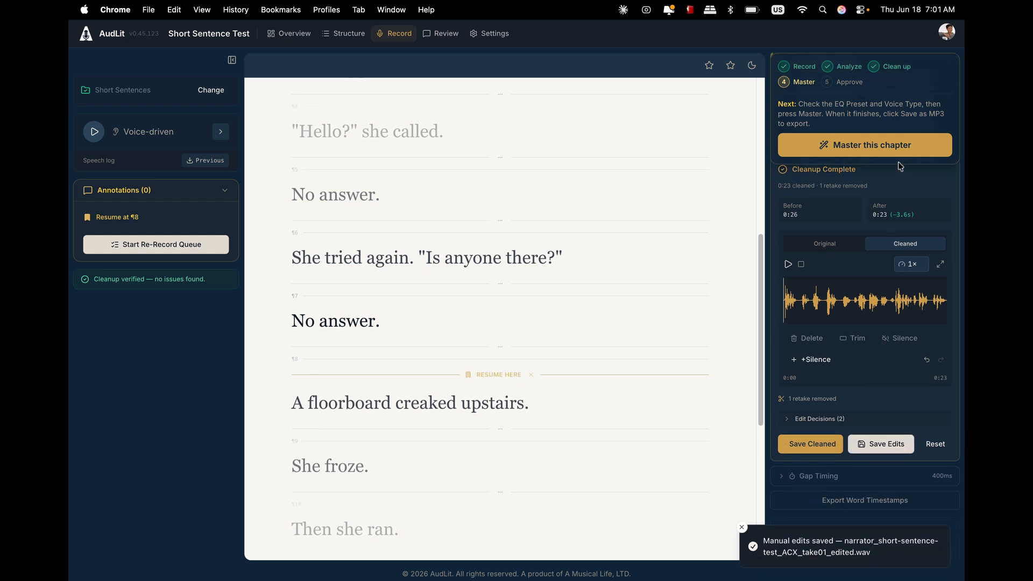
- Master the chapter and start playback of the mastered audio preview
click(881, 146)
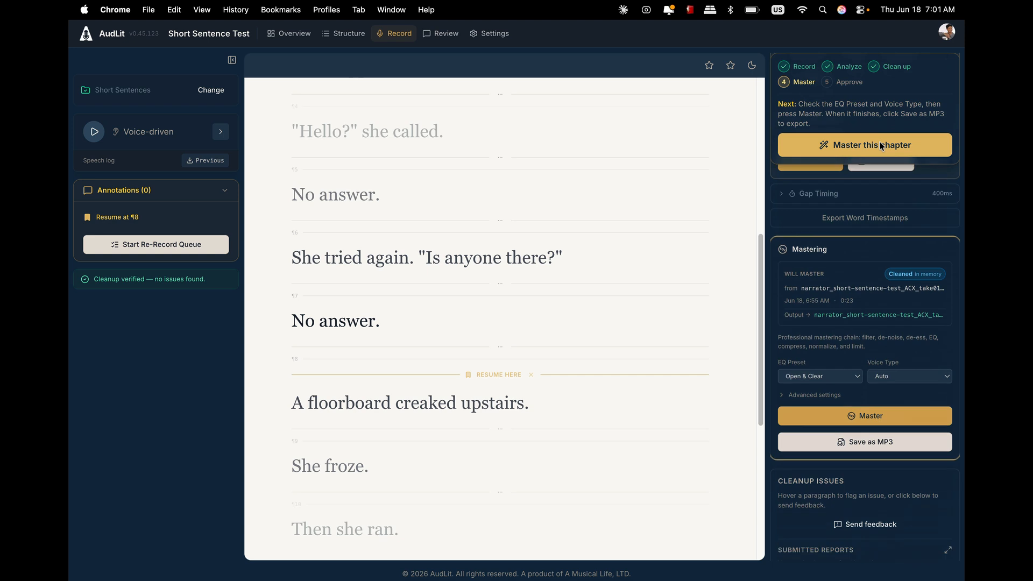
click(876, 375)
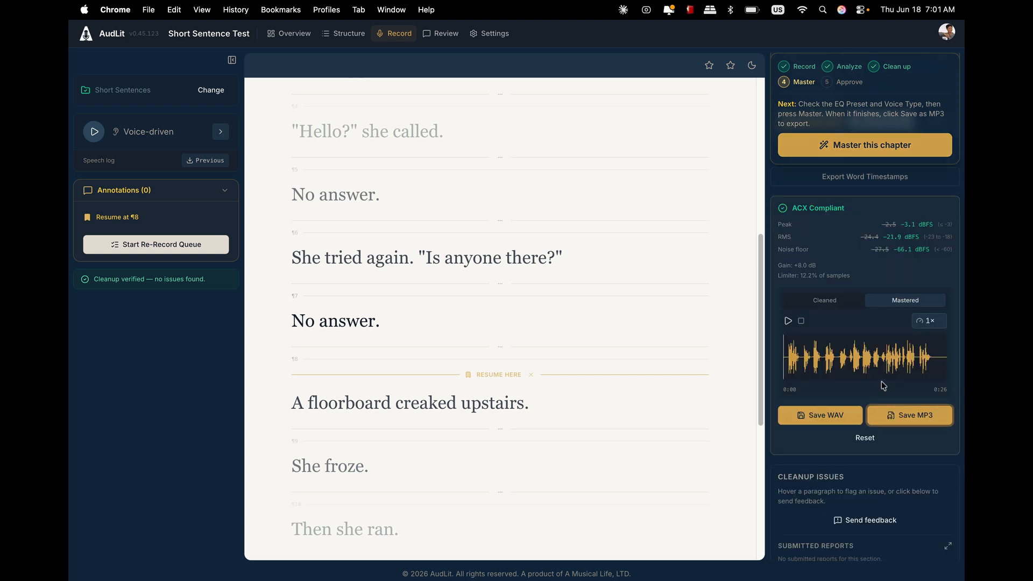
click(789, 322)
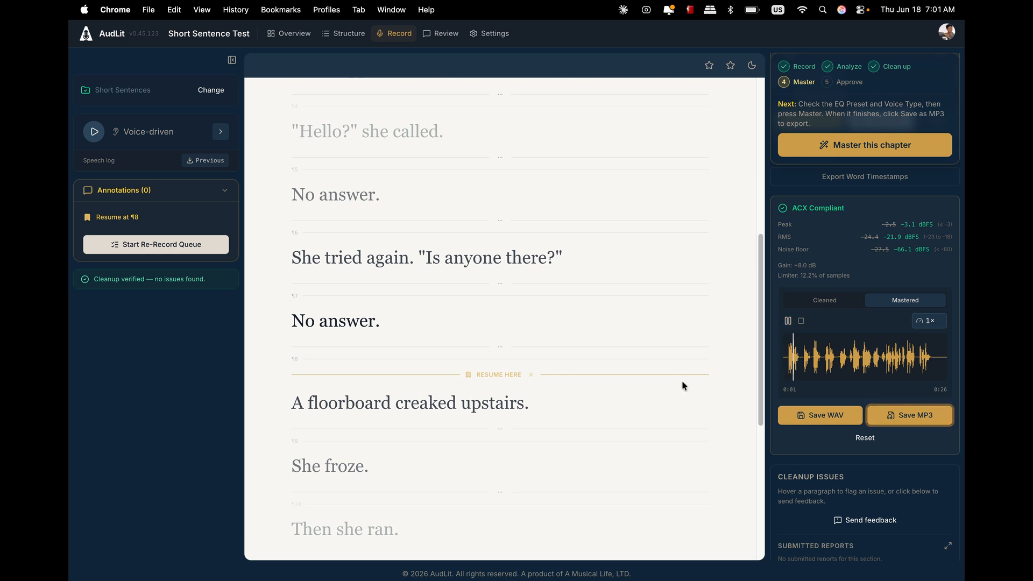